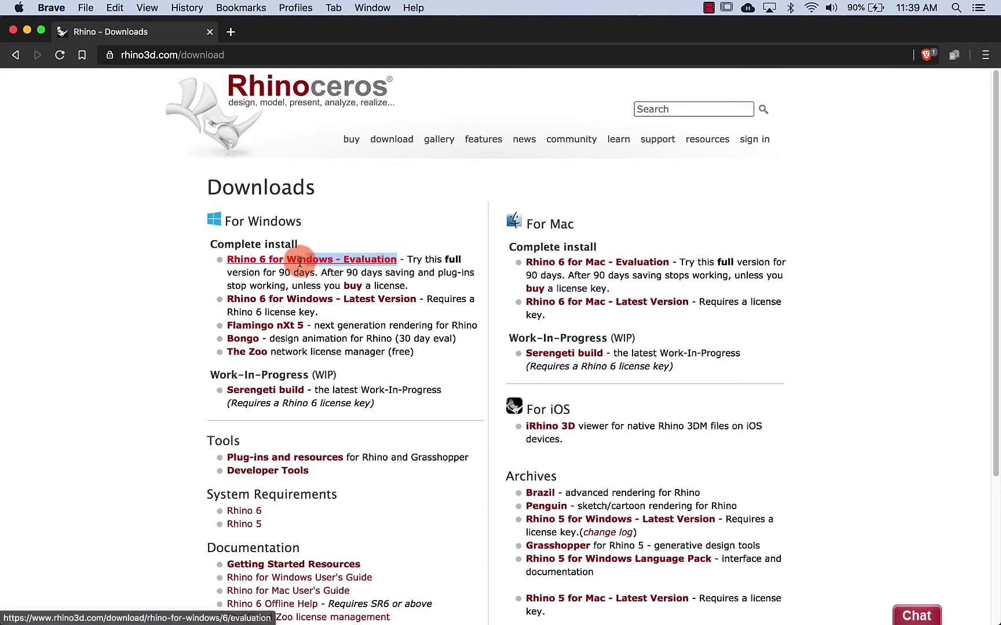
# - Examine the Rhino 6 evaluation downloads for Windows and Mac and the trial terms on the Downloads page
pyautogui.click(134, 252)
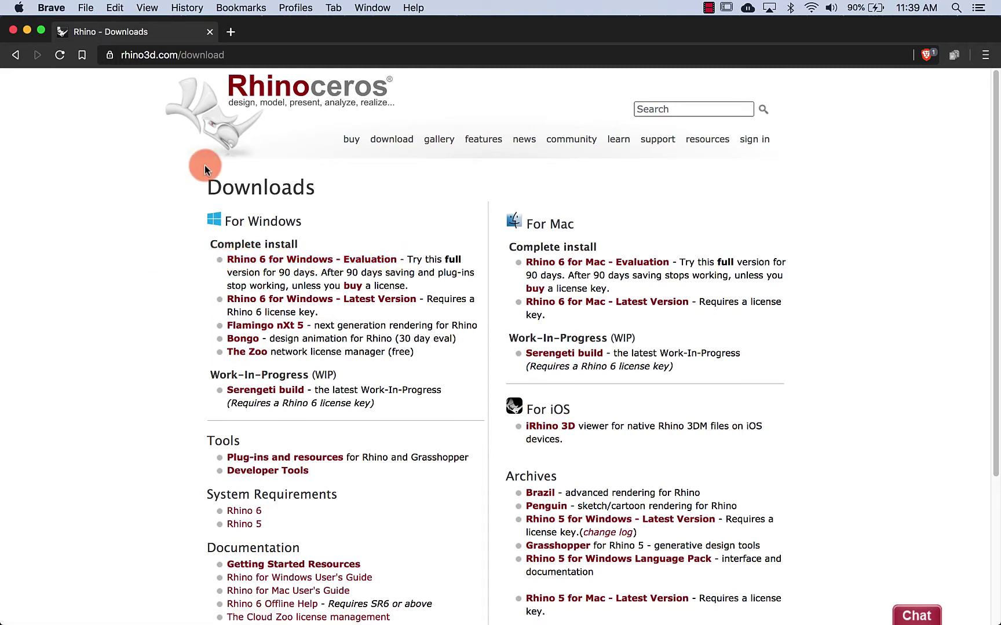
pyautogui.moveTo(667, 263); pyautogui.dragTo(512, 258)
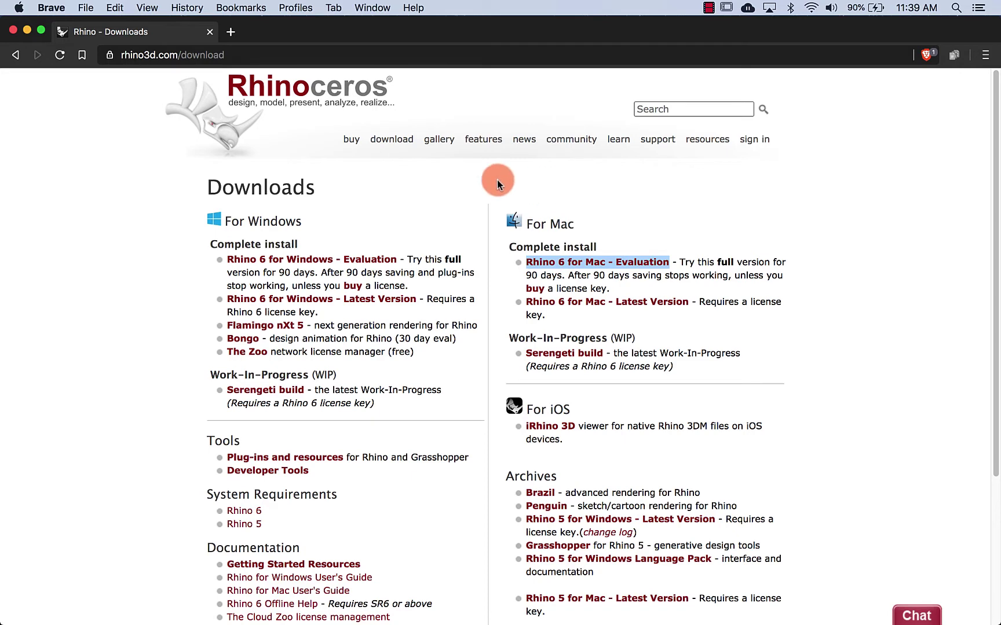
pyautogui.click(412, 268)
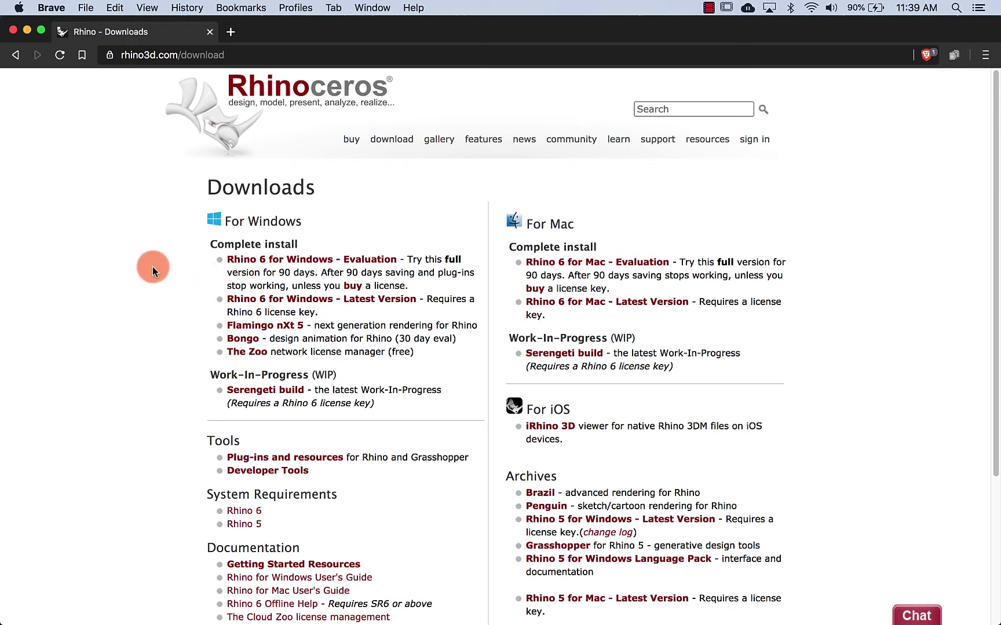
pyautogui.moveTo(462, 261); pyautogui.dragTo(324, 276)
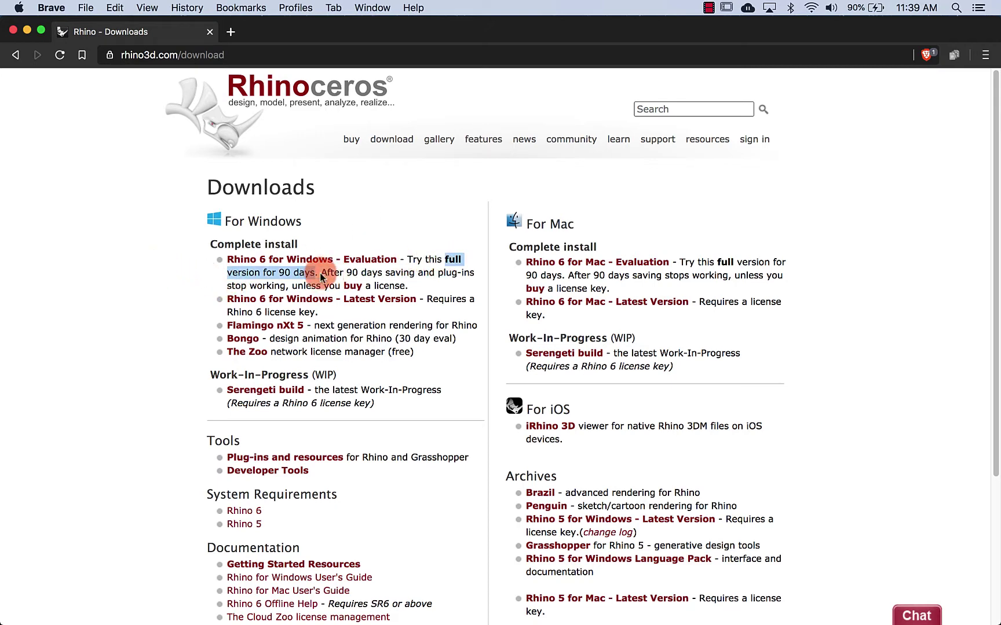
pyautogui.click(365, 203)
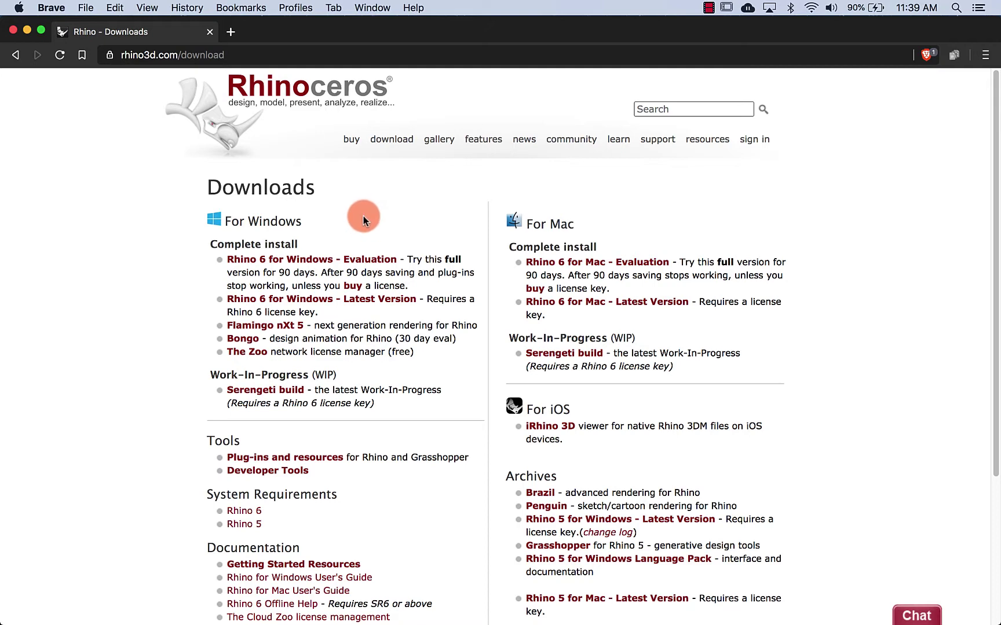
# - View the Rhino project gallery and the community forum, and return to the gallery
pyautogui.click(435, 144)
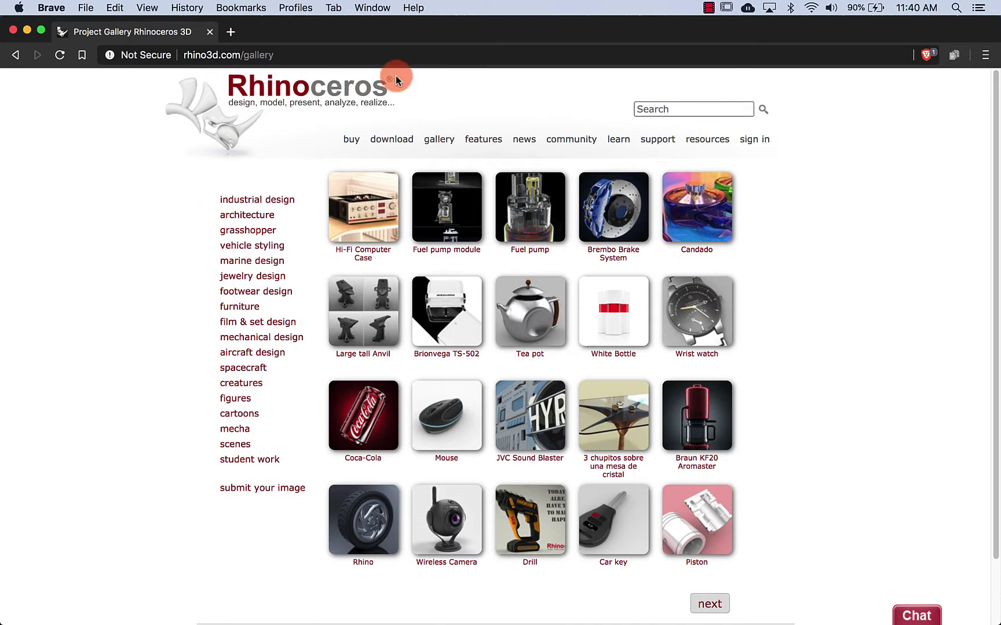
pyautogui.click(580, 143)
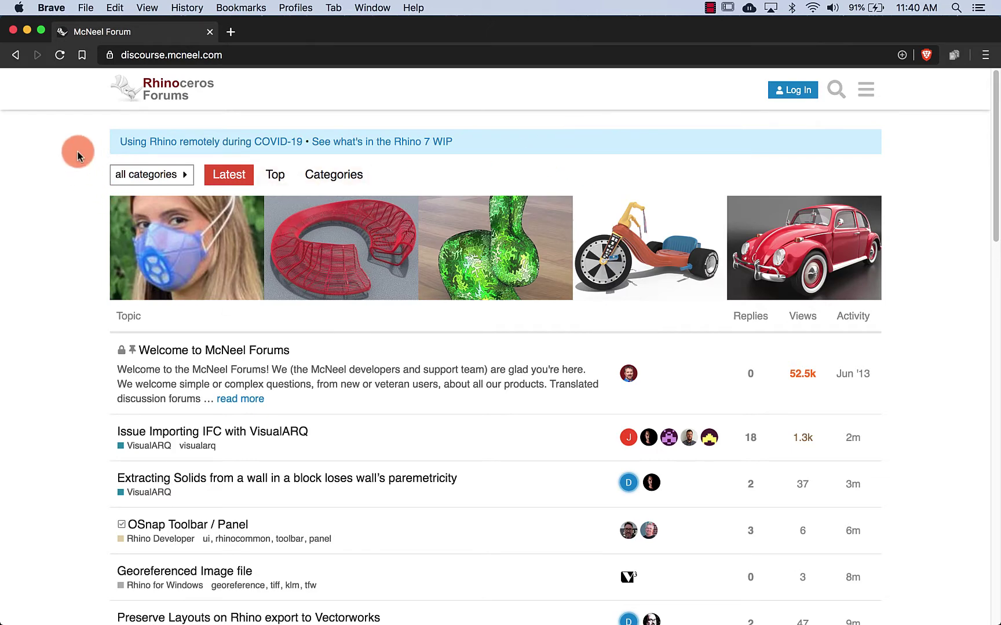
pyautogui.click(18, 55)
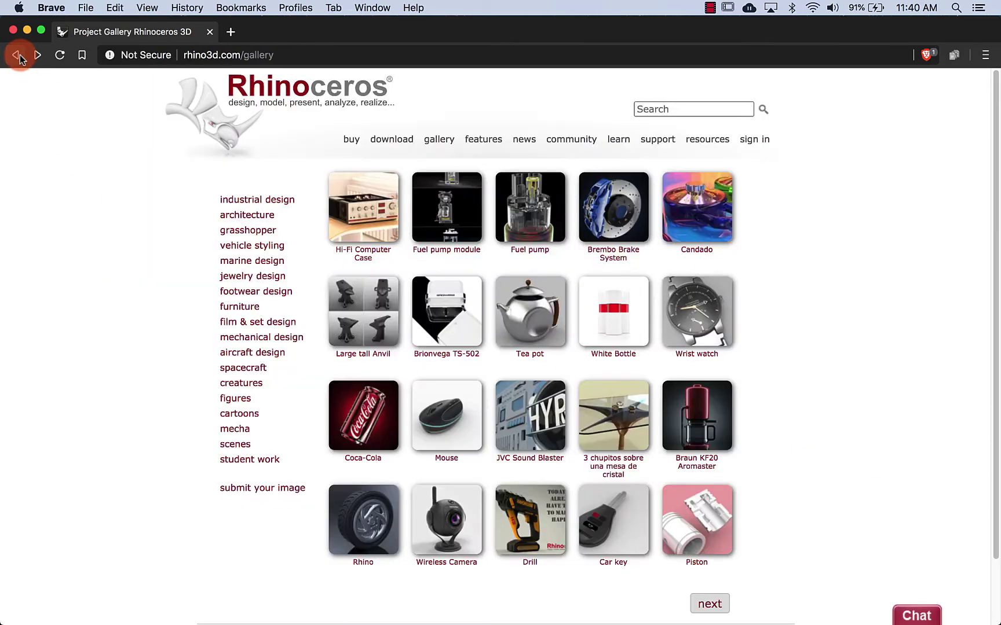
# - Open the Rhino website's learning section and look through its Windows tutorials and training manuals
pyautogui.click(619, 140)
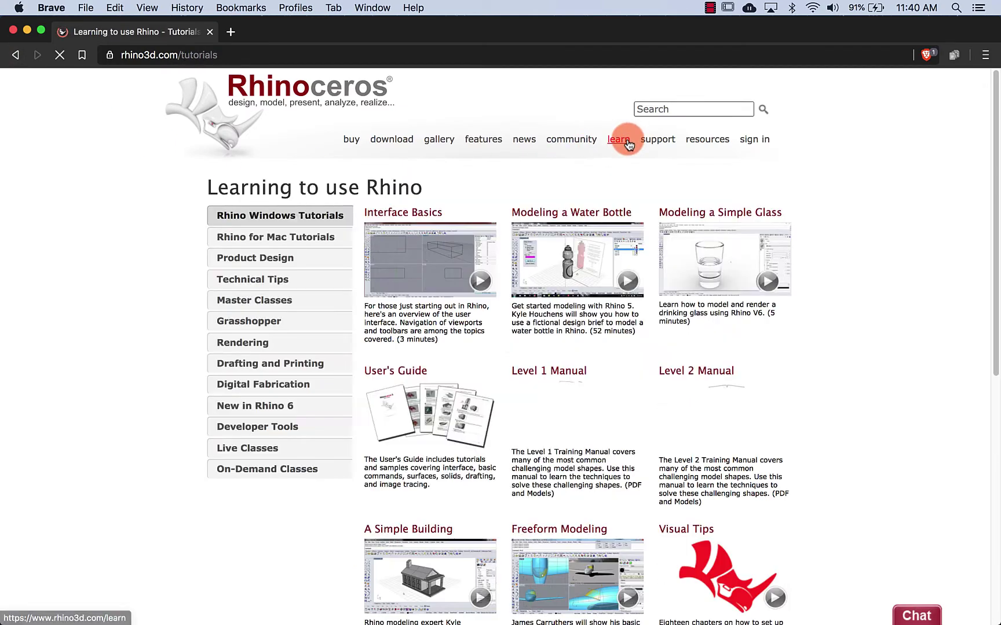
pyautogui.scroll(-1, 886, 346)
pyautogui.scroll(-1, 886, 347)
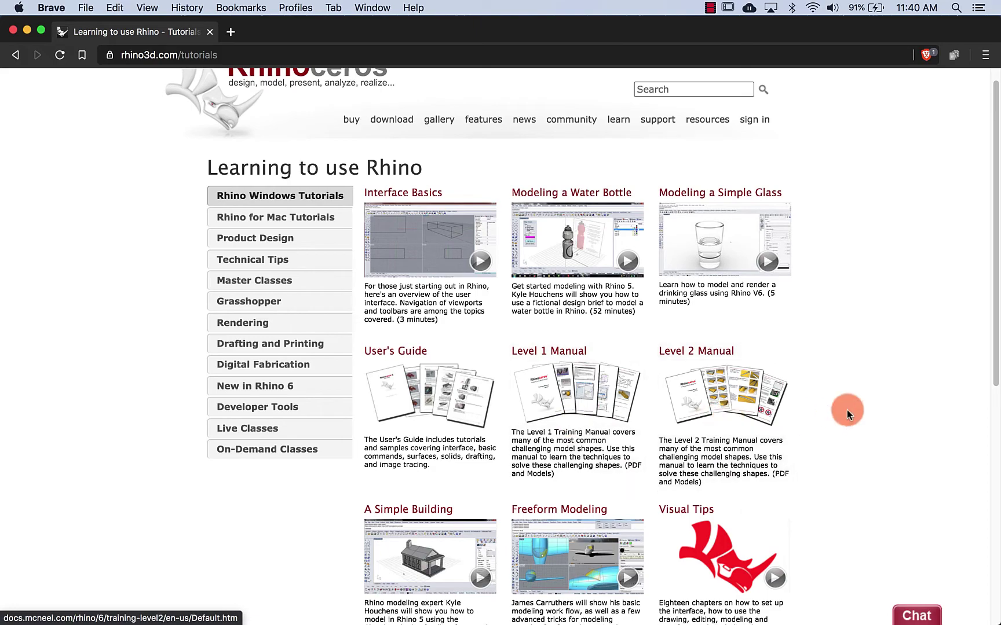
pyautogui.scroll(-3, 848, 410)
pyautogui.scroll(-6, 847, 409)
pyautogui.scroll(12, 847, 409)
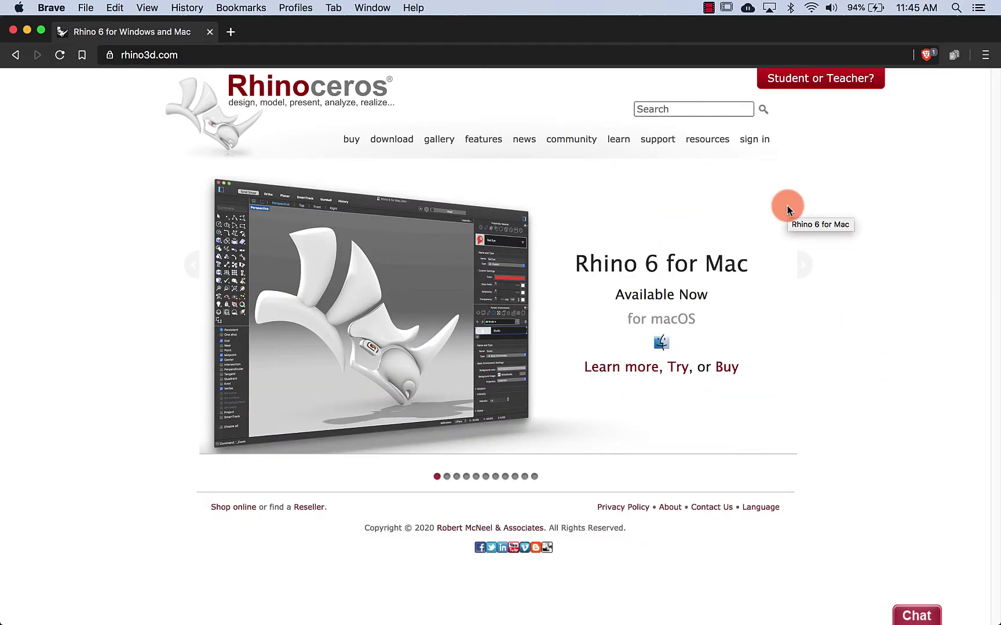
# - Switch to Finder and launch Rhinoceros from the Applications folder
pyautogui.press('super+Tab')
pyautogui.press('super+Tab')
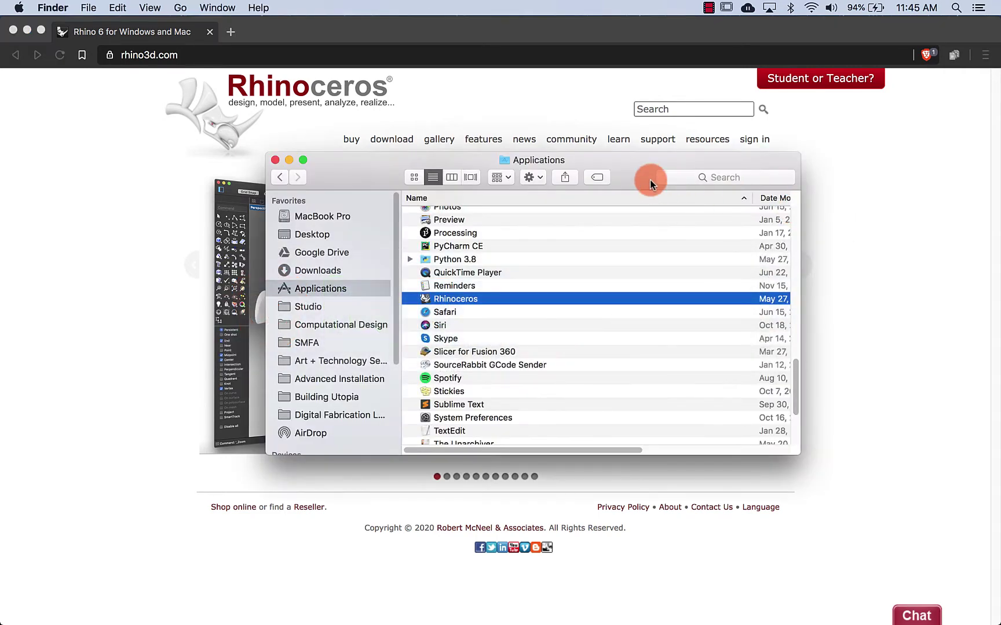
pyautogui.moveTo(634, 172); pyautogui.dragTo(637, 157)
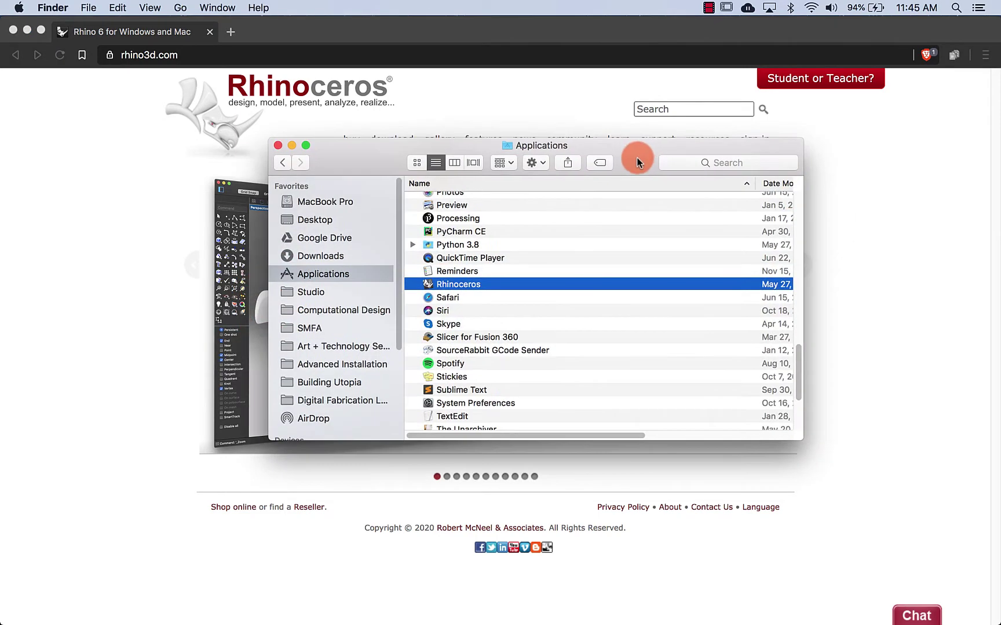
pyautogui.doubleClick(427, 284)
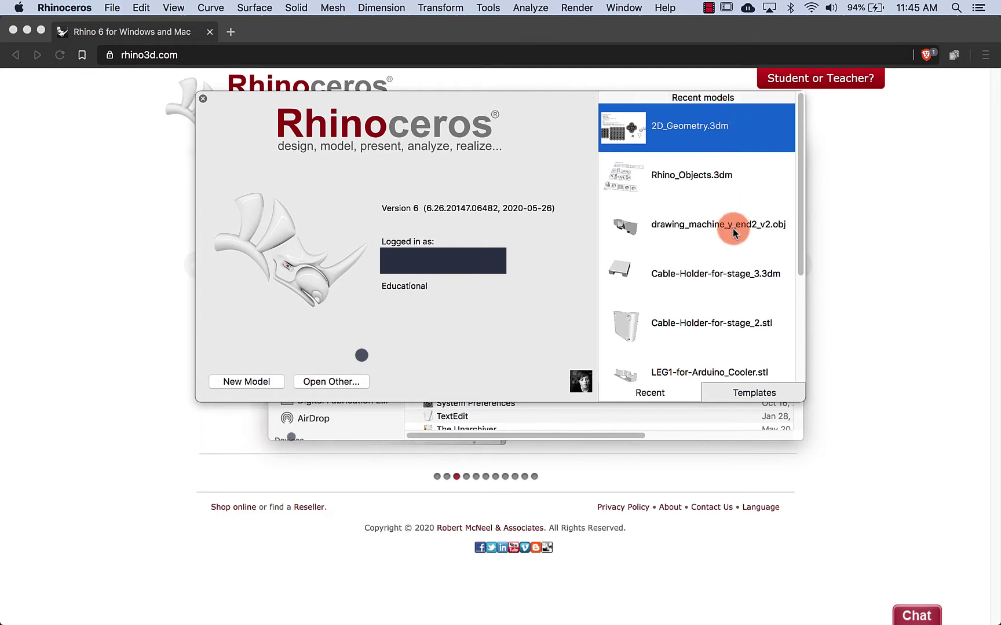
# - Look through the recent models in the startup window and check the file details of Cable-Holder-for-stage_3.3dm
pyautogui.scroll(-5, 733, 237)
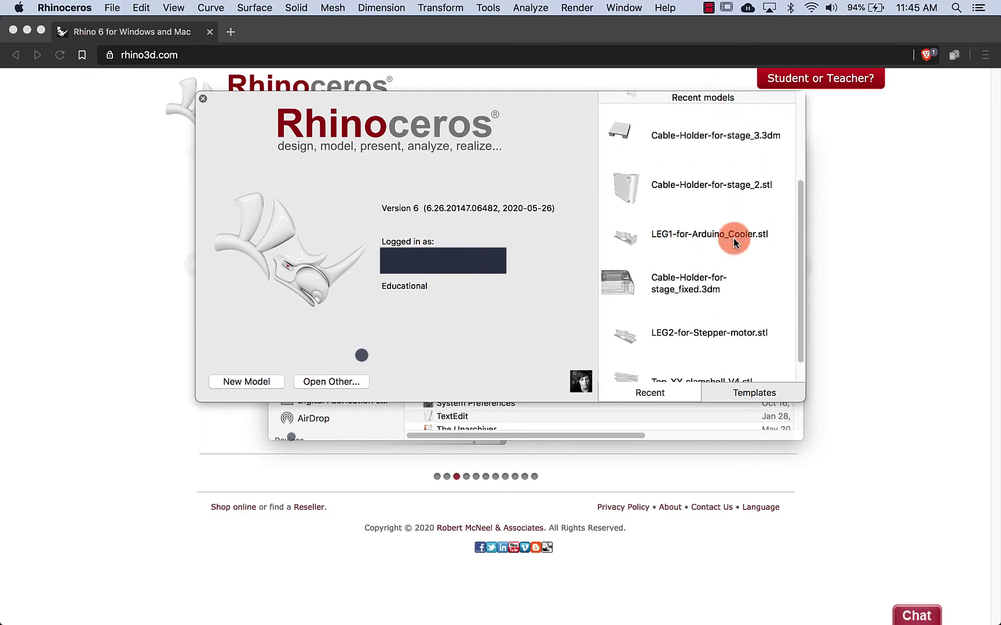
pyautogui.scroll(5, 721, 313)
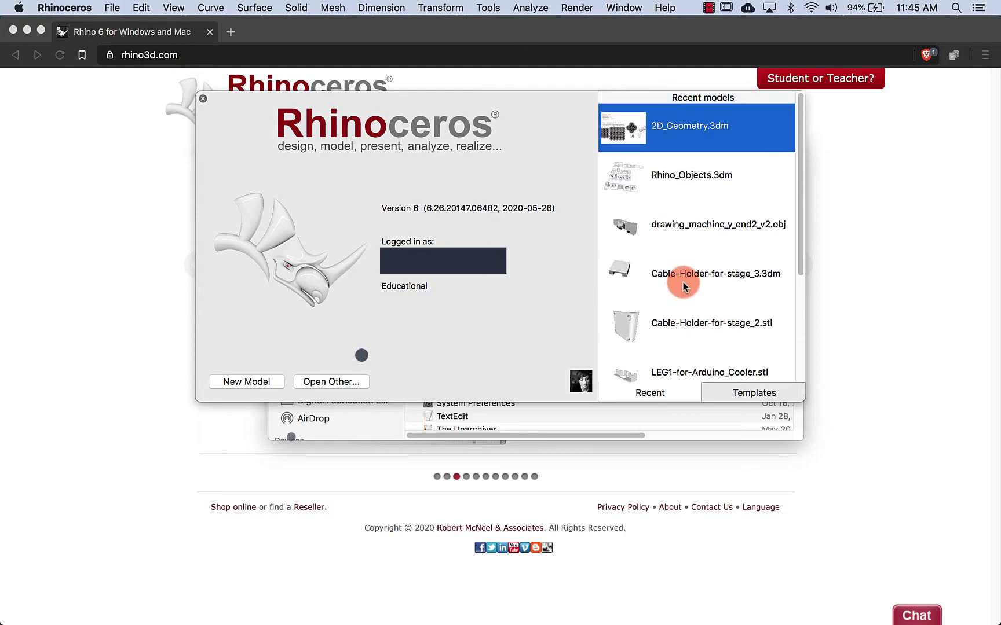
pyautogui.moveTo(684, 285)
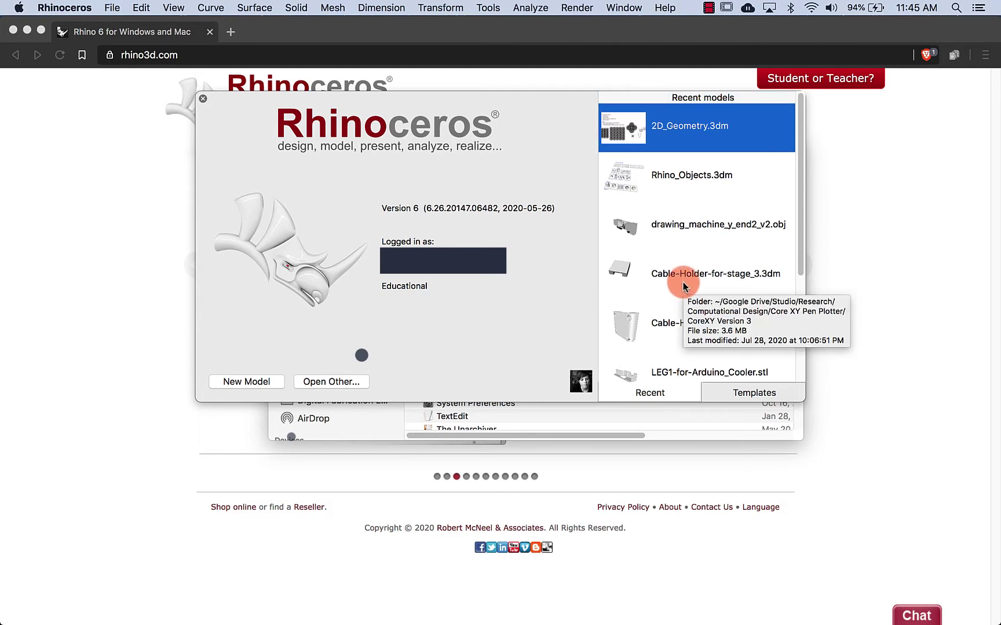
# - Browse the standard templates and start a new model from Large Objects - Meters
pyautogui.click(754, 393)
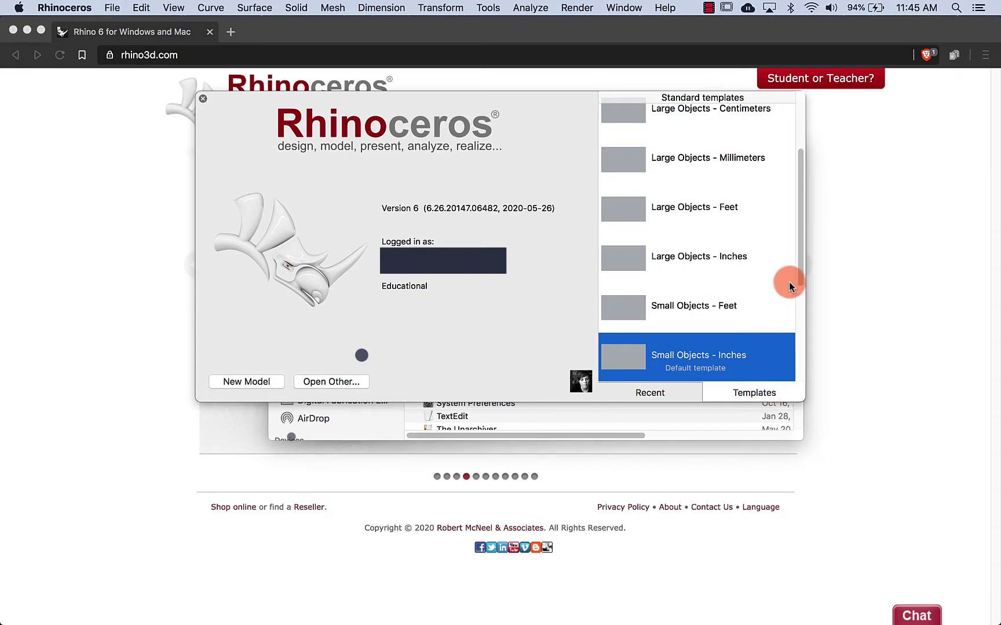
pyautogui.moveTo(802, 277); pyautogui.dragTo(798, 196)
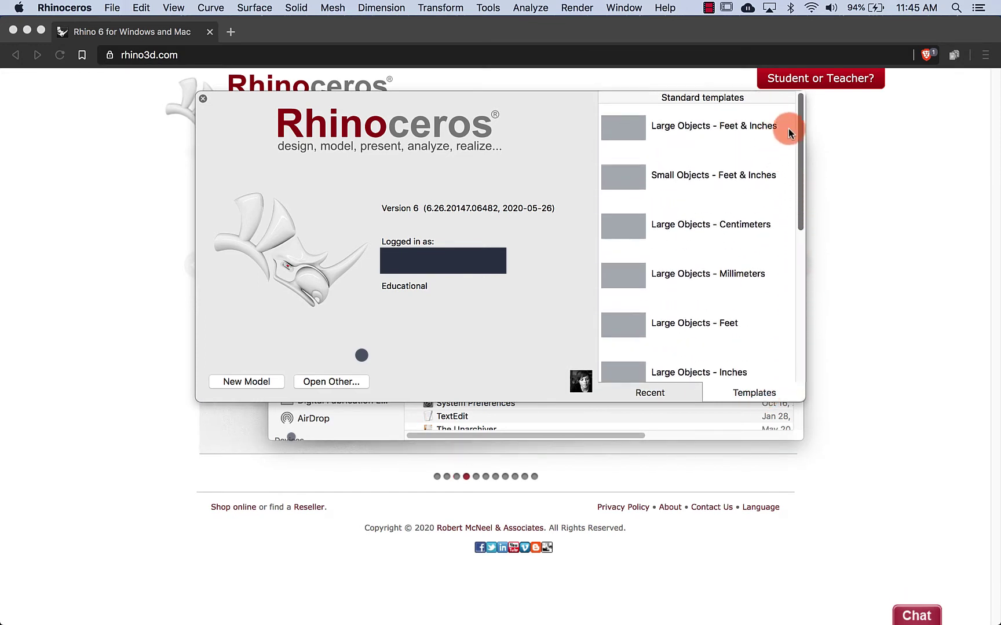
pyautogui.moveTo(801, 128); pyautogui.dragTo(789, 295)
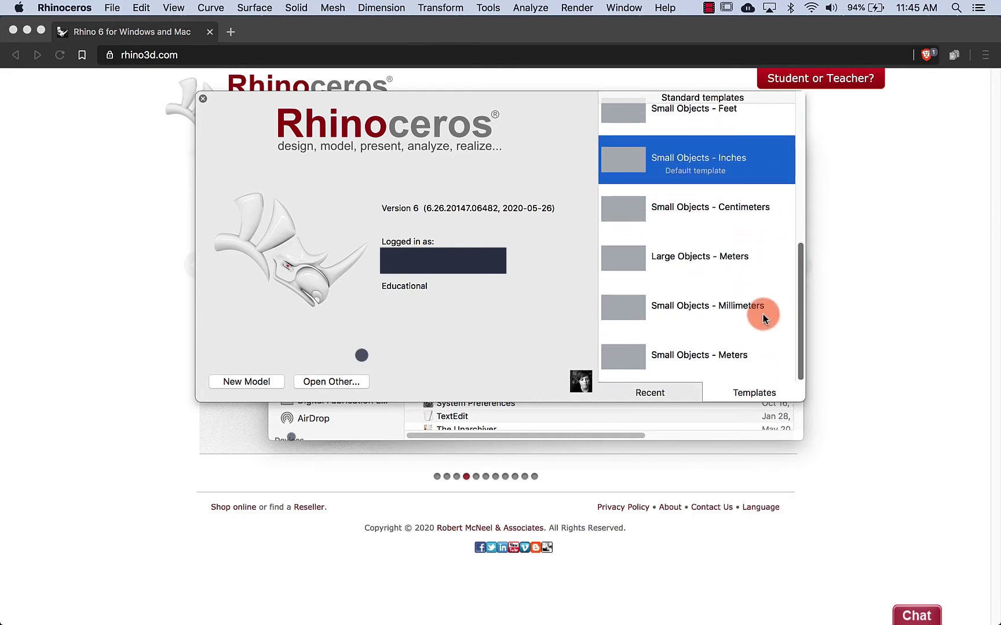
pyautogui.moveTo(764, 314)
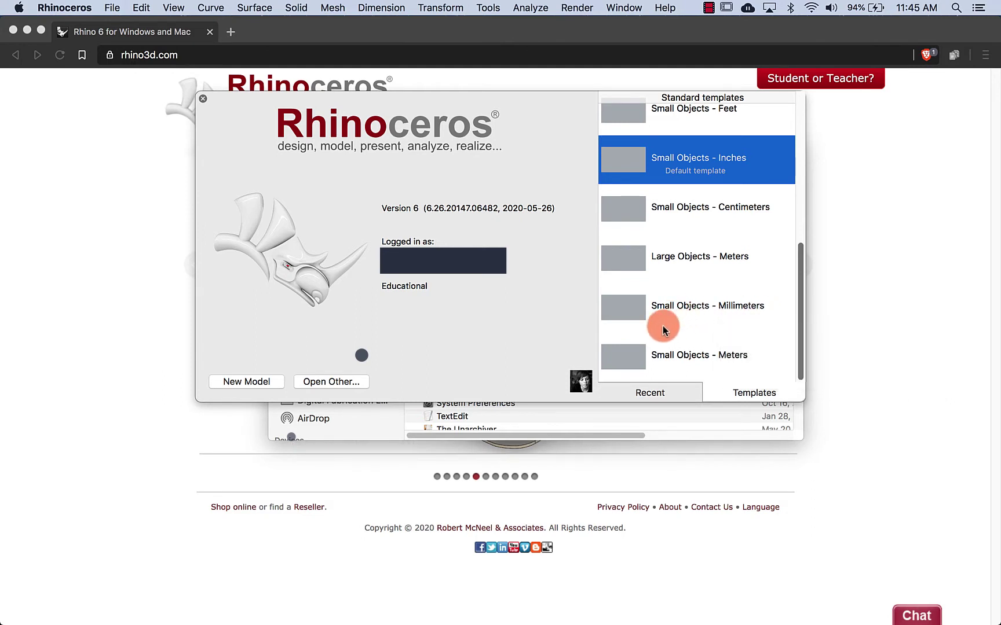
pyautogui.moveTo(802, 317); pyautogui.dragTo(787, 298)
pyautogui.click(773, 311)
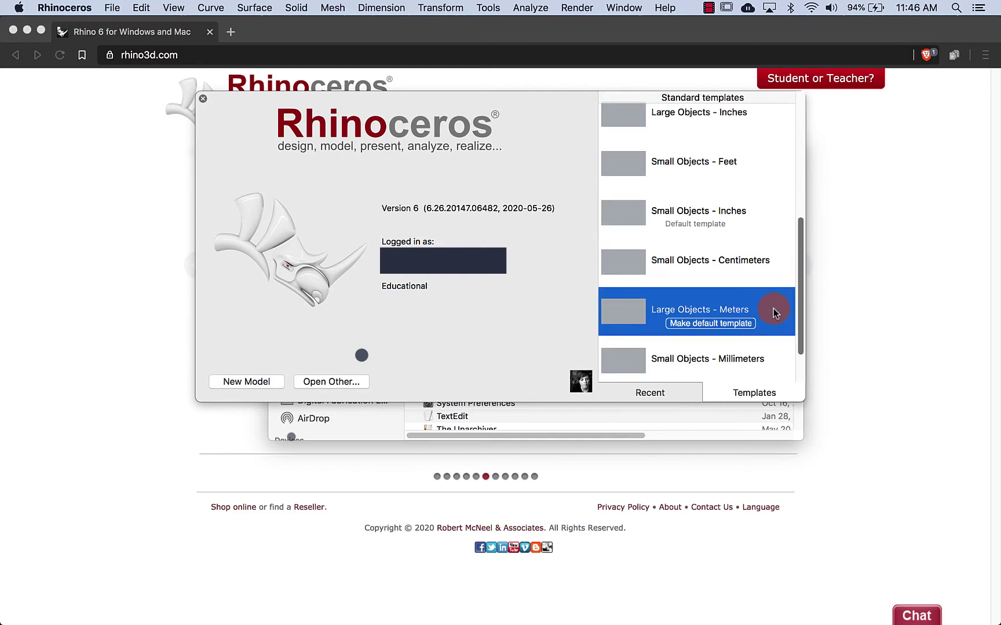
pyautogui.doubleClick(706, 305)
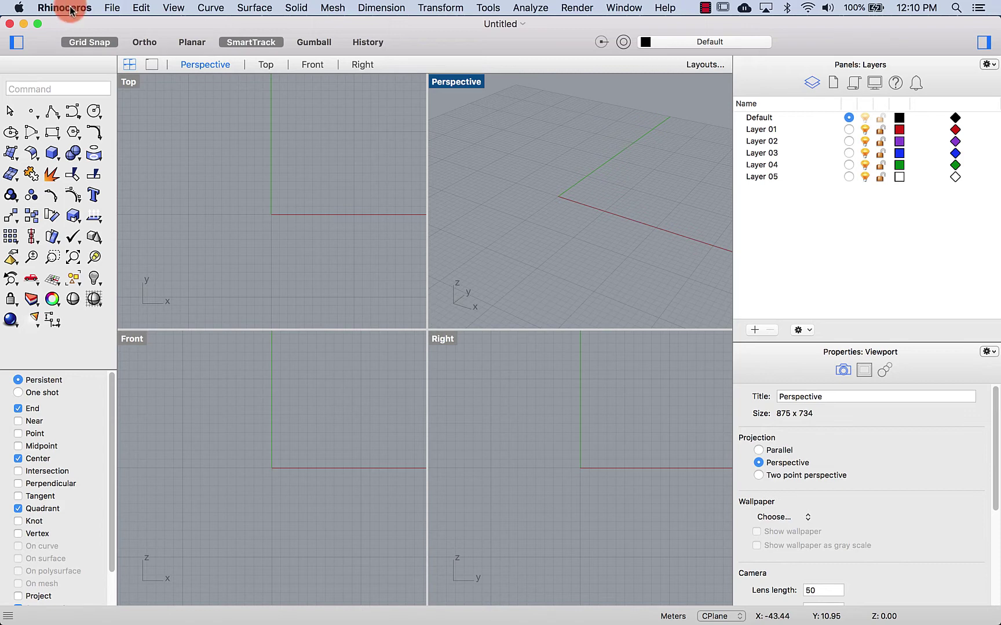
# - Open the Rhino preferences, review the available categories, and close them
pyautogui.click(71, 8)
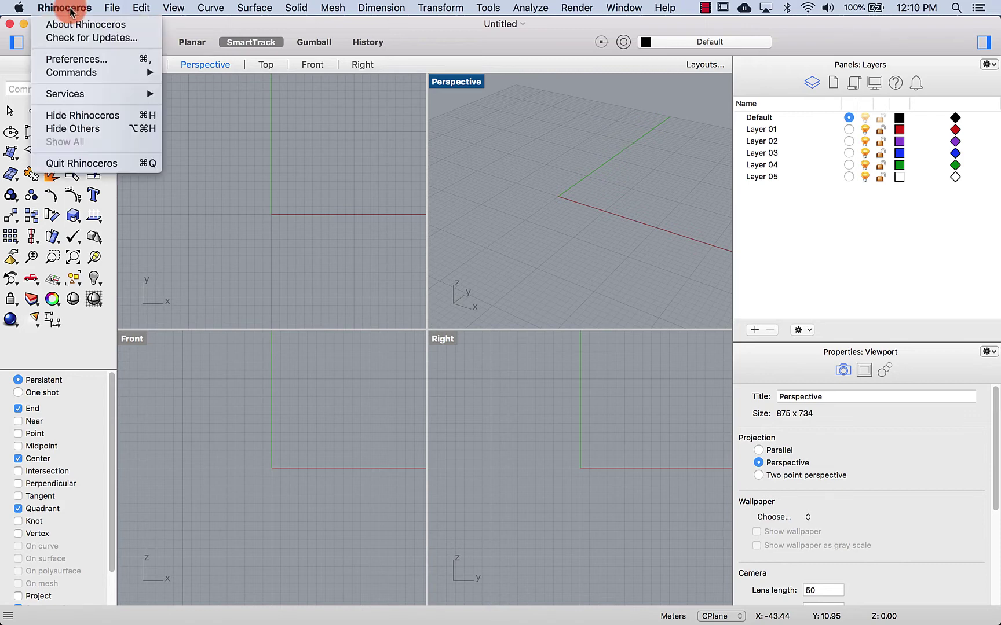
pyautogui.click(80, 60)
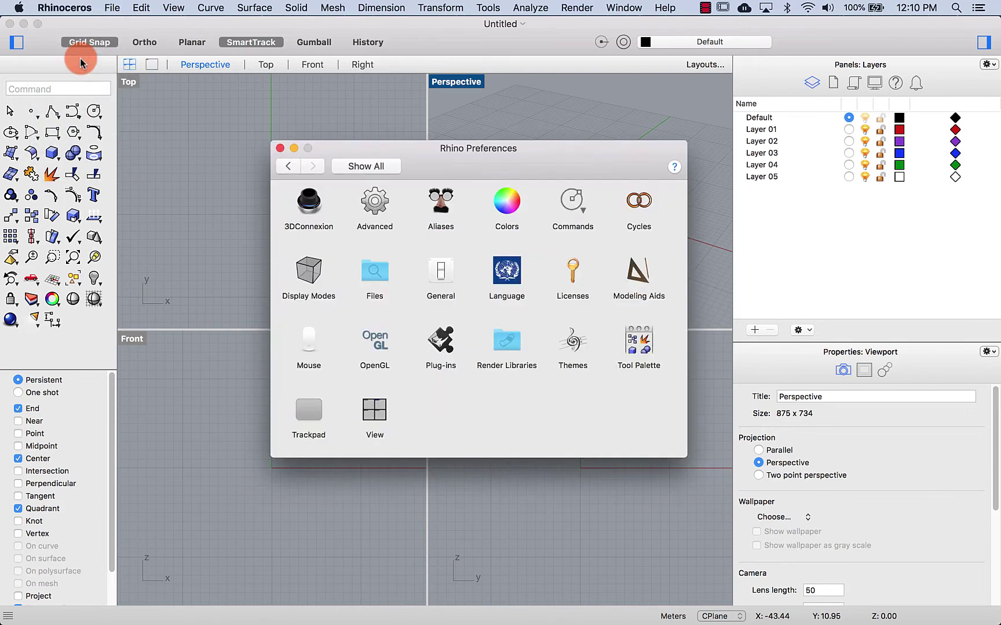
pyautogui.moveTo(457, 150); pyautogui.dragTo(446, 155)
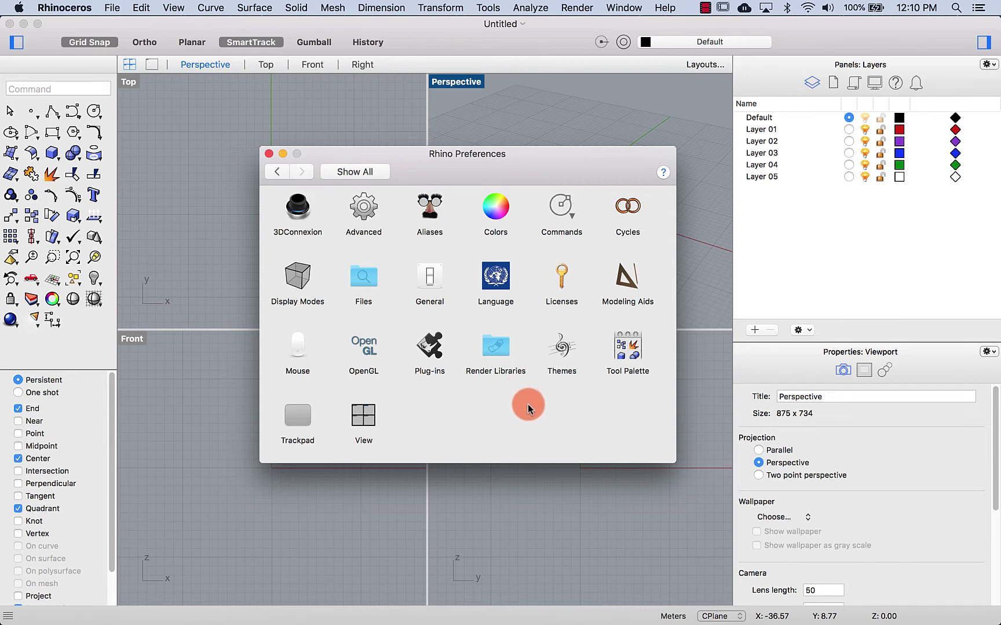
pyautogui.click(269, 153)
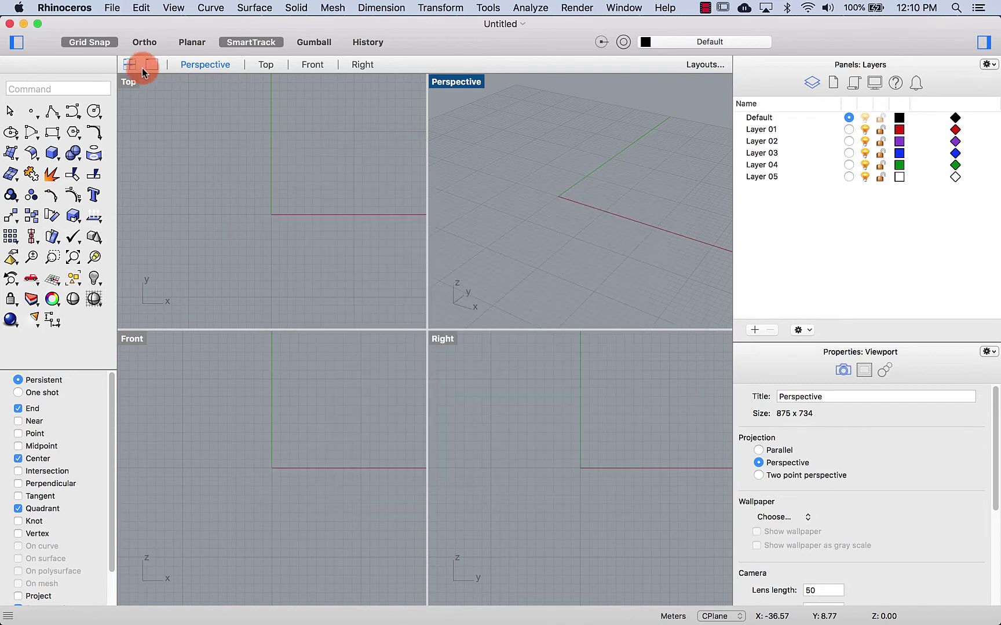
# - Open the document settings, examine the units, annotation styles and grid properties, and close them
pyautogui.click(111, 8)
pyautogui.click(150, 295)
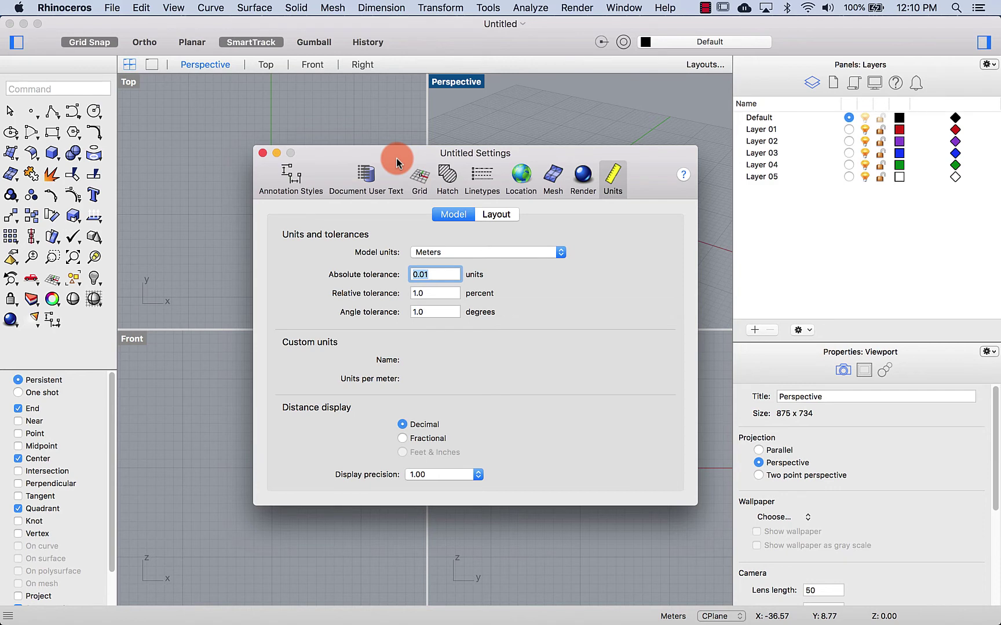
pyautogui.click(291, 174)
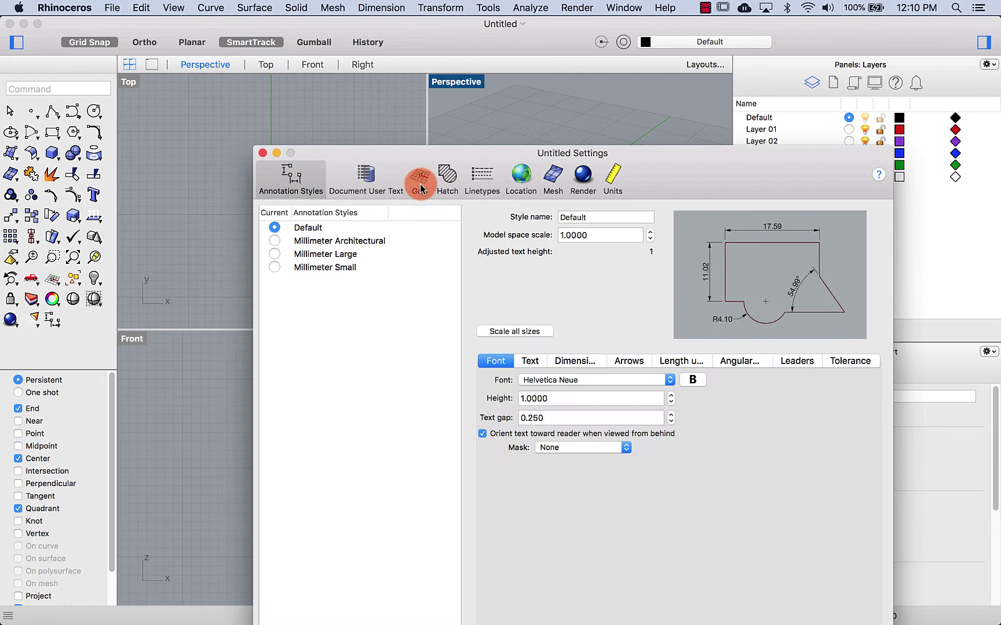
pyautogui.click(419, 176)
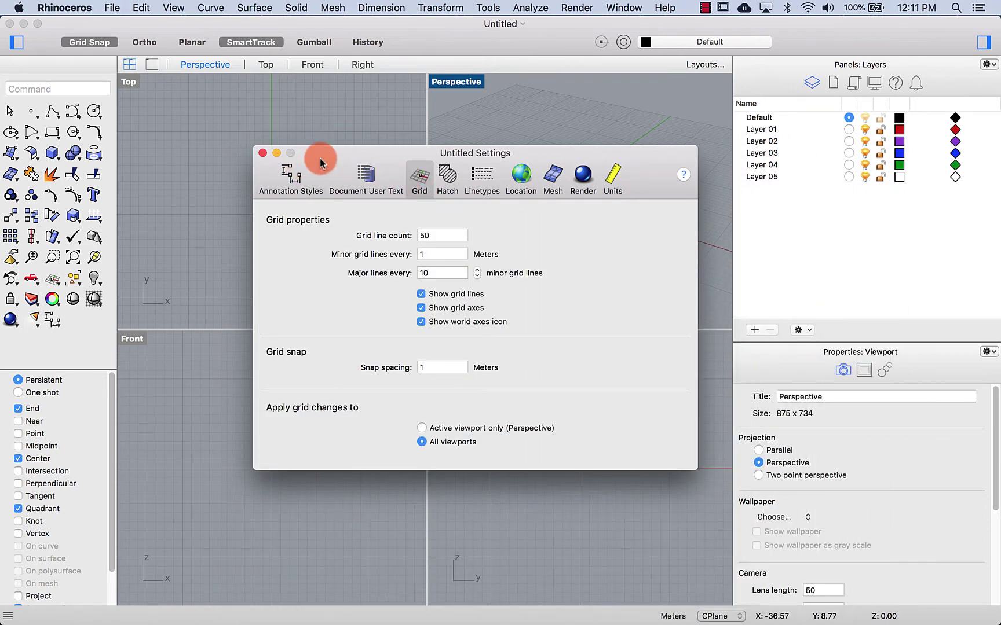
pyautogui.click(262, 153)
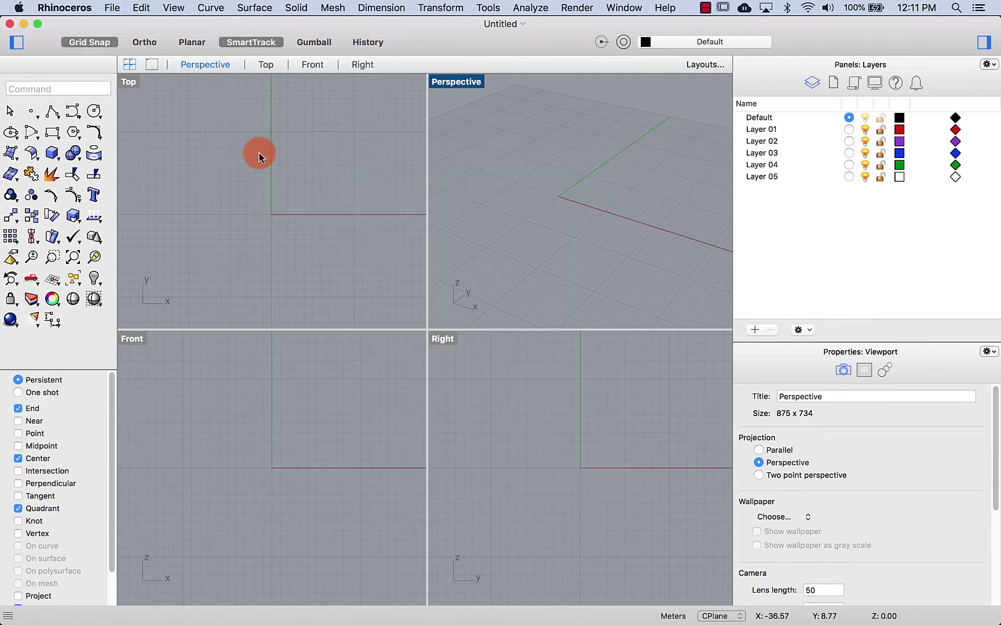
# - Reopen the Rhino preferences and display the Colors settings for viewports, objects and interface elements
pyautogui.click(74, 10)
pyautogui.click(79, 60)
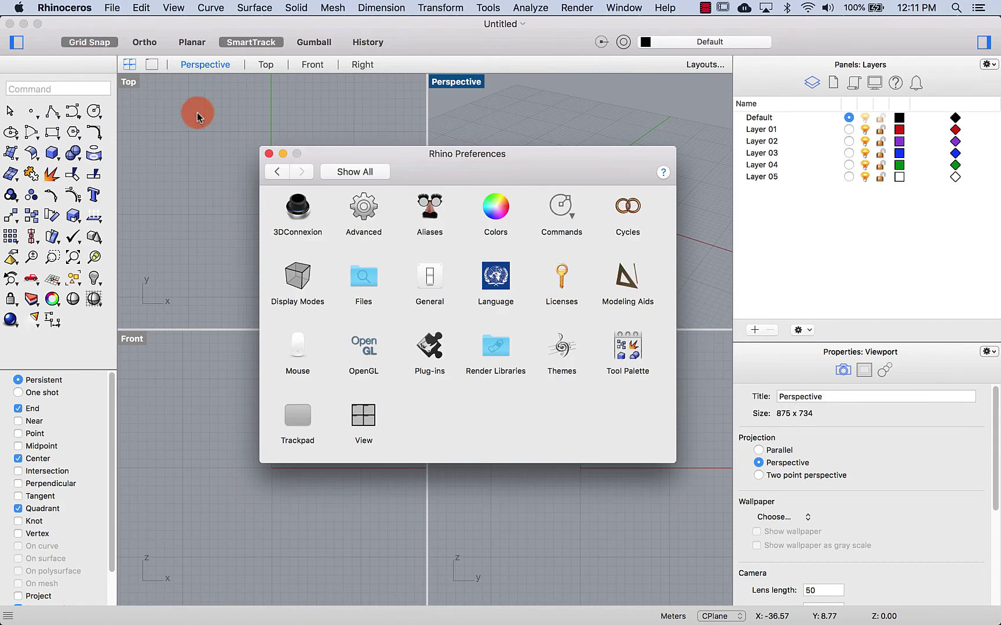
pyautogui.moveTo(440, 173); pyautogui.dragTo(428, 172)
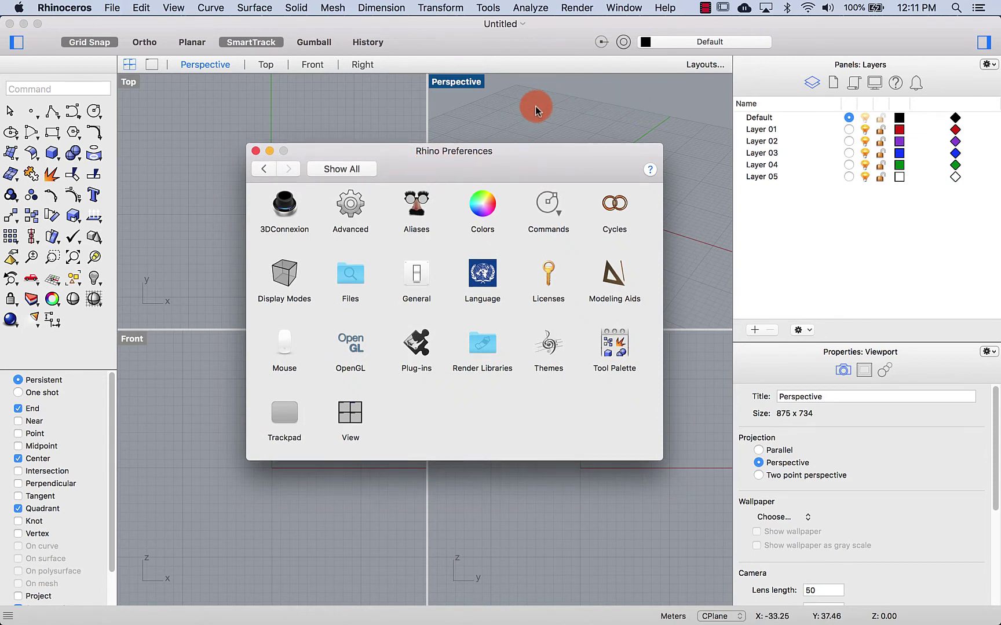
pyautogui.moveTo(436, 167); pyautogui.dragTo(429, 218)
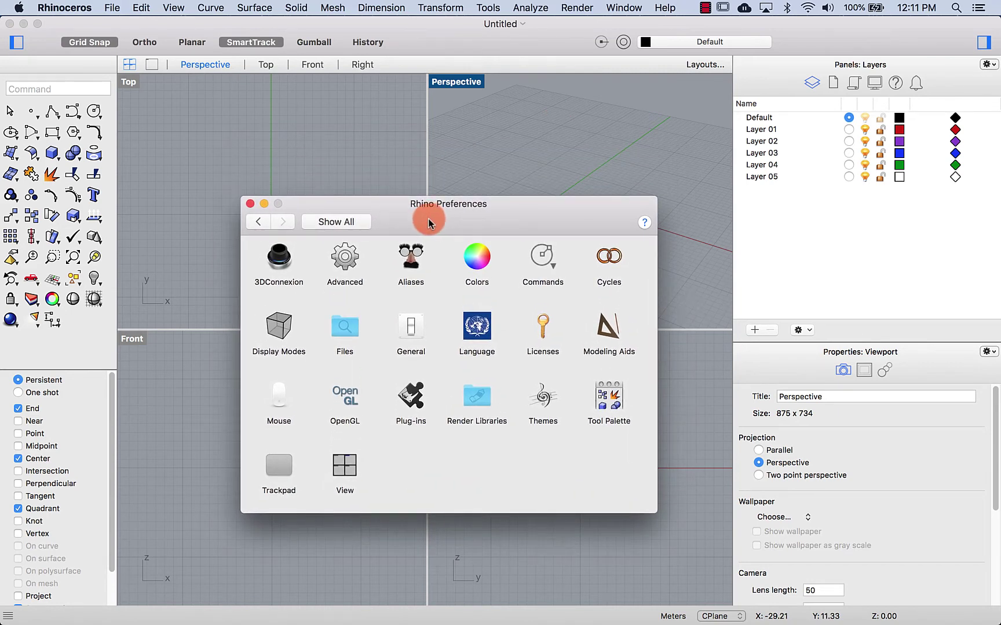
pyautogui.click(478, 264)
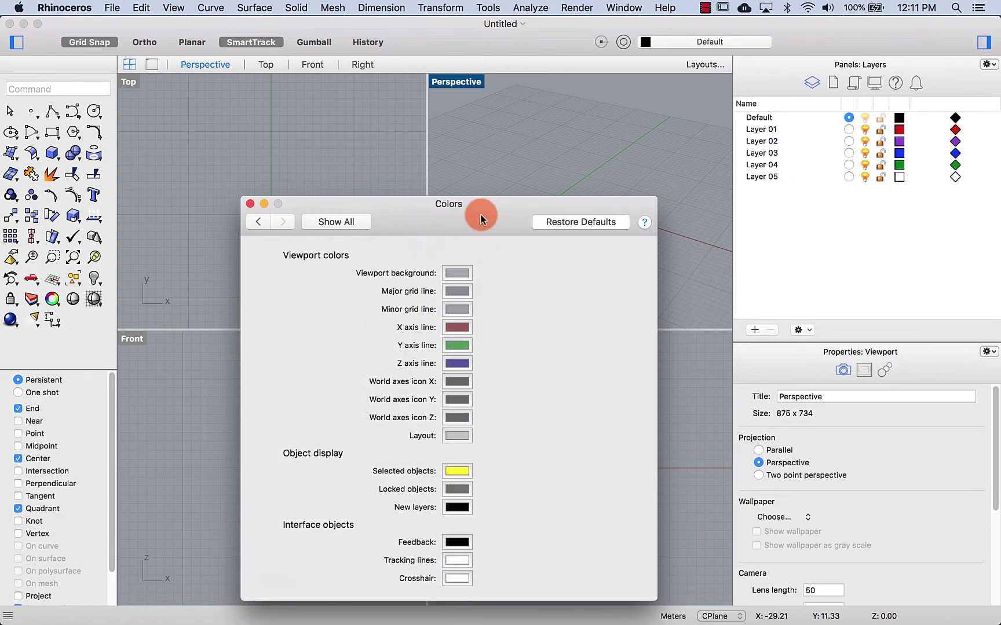
# - Open the viewport background color for editing and review the color picker's wheel, slider, palette, spectrum and pencil modes
pyautogui.moveTo(480, 214); pyautogui.dragTo(557, 139)
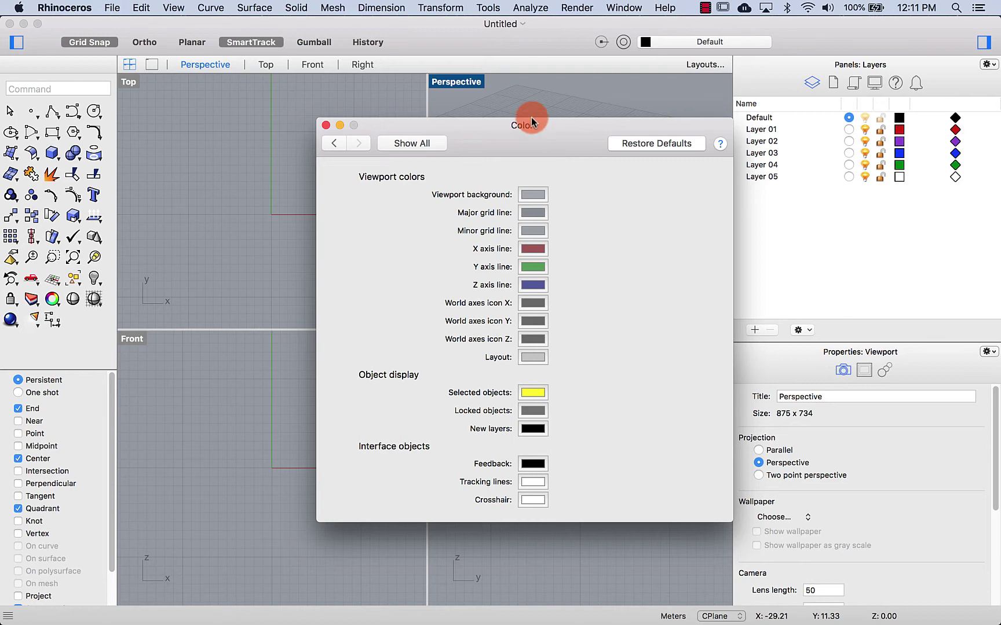
pyautogui.click(538, 195)
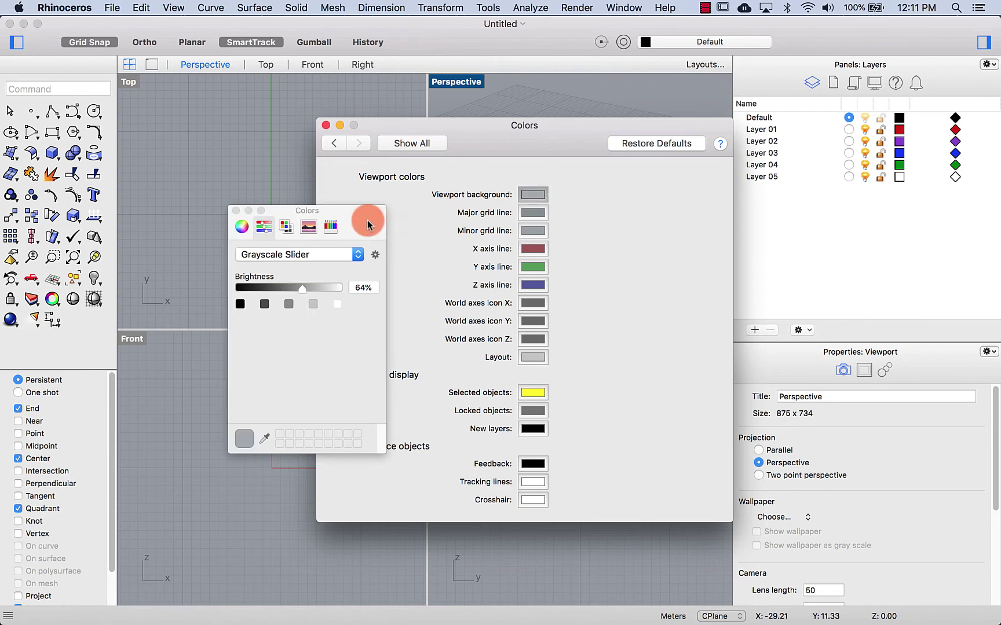
pyautogui.moveTo(369, 218); pyautogui.dragTo(288, 219)
pyautogui.click(277, 254)
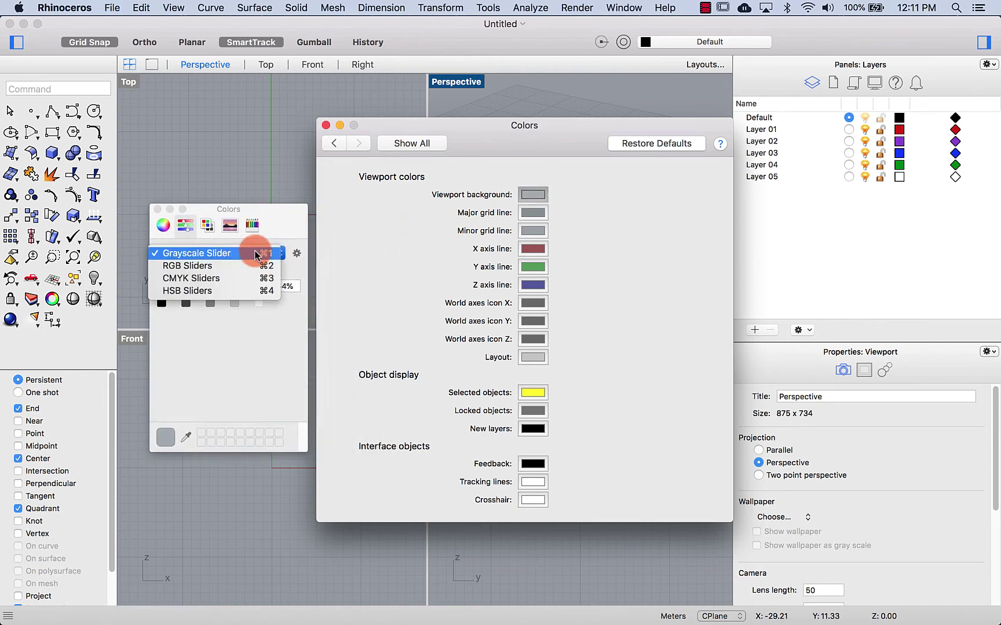
pyautogui.click(197, 220)
pyautogui.click(163, 225)
pyautogui.click(184, 226)
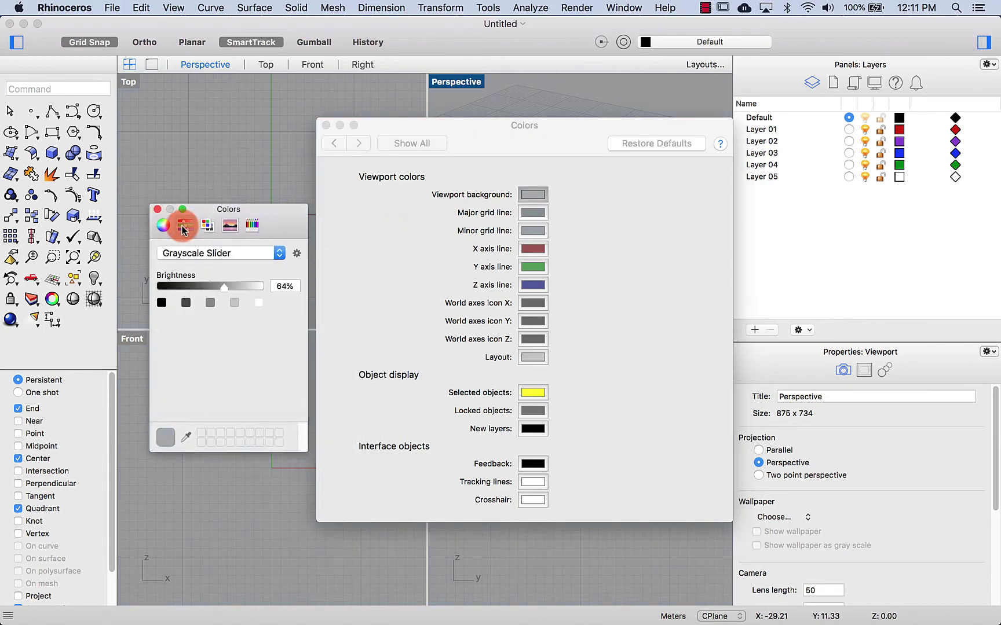
pyautogui.click(207, 226)
pyautogui.click(230, 225)
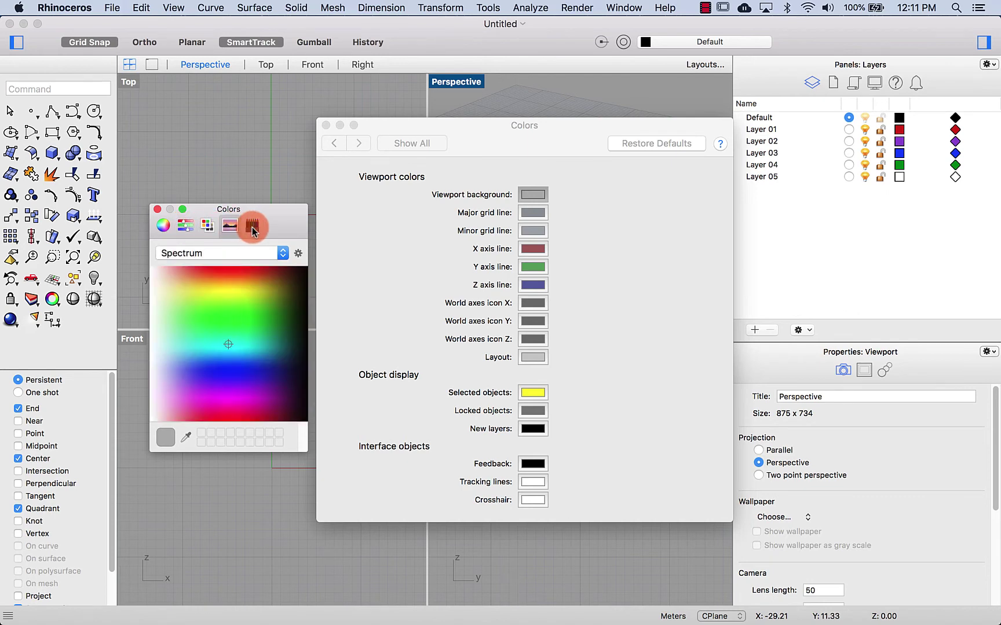
pyautogui.click(252, 226)
pyautogui.click(186, 225)
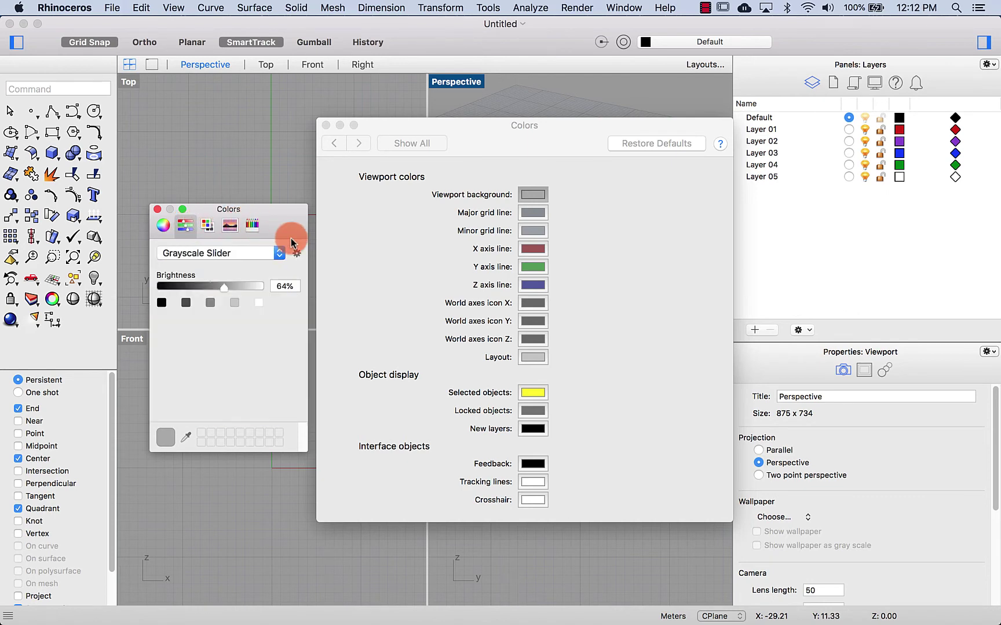
# - Set the viewport background to 95% brightness on the grayscale slider
pyautogui.click(270, 254)
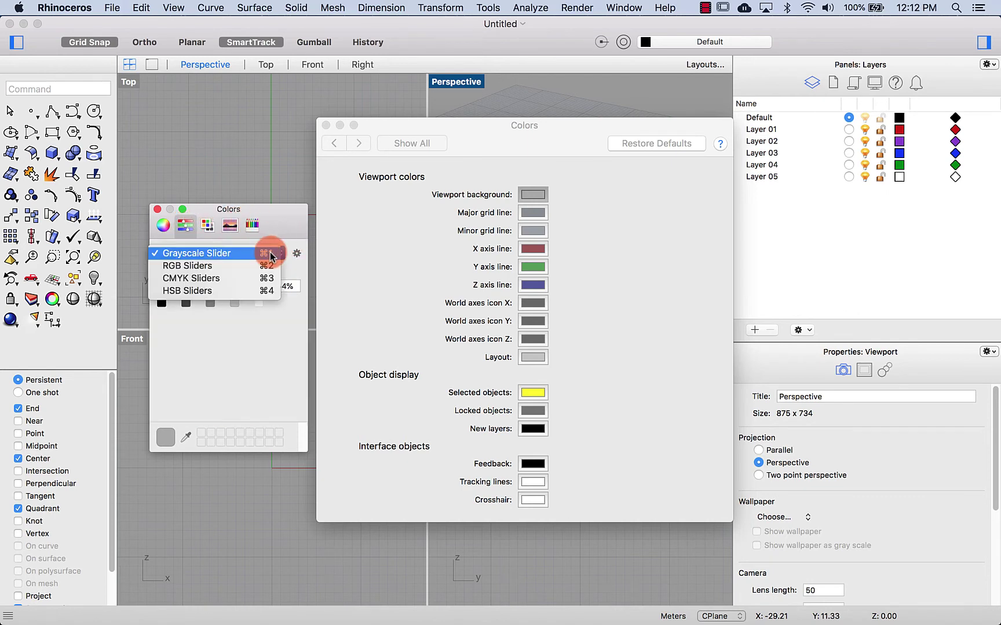
pyautogui.click(240, 254)
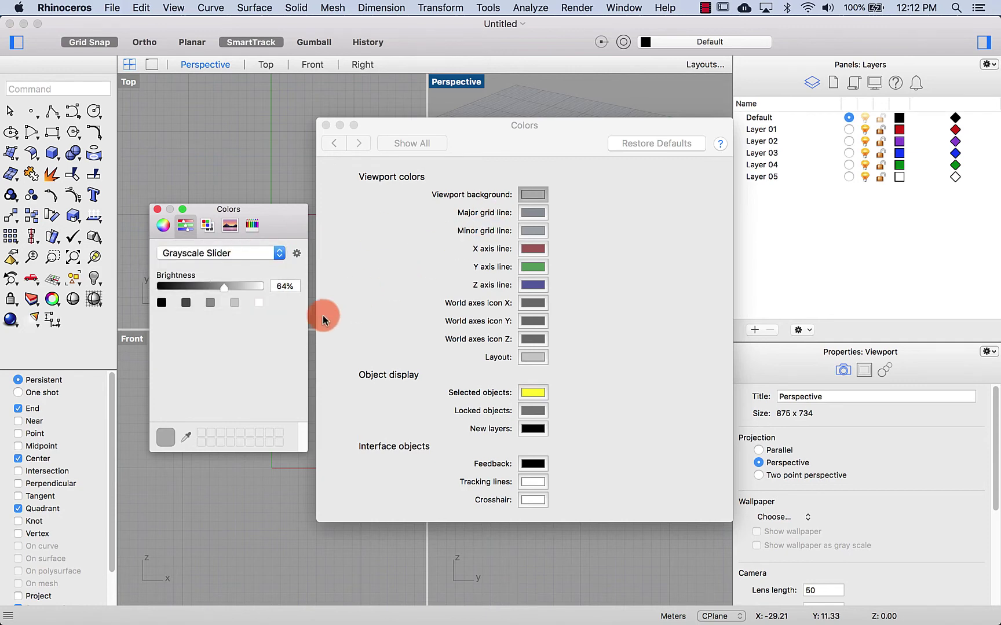
pyautogui.click(282, 287)
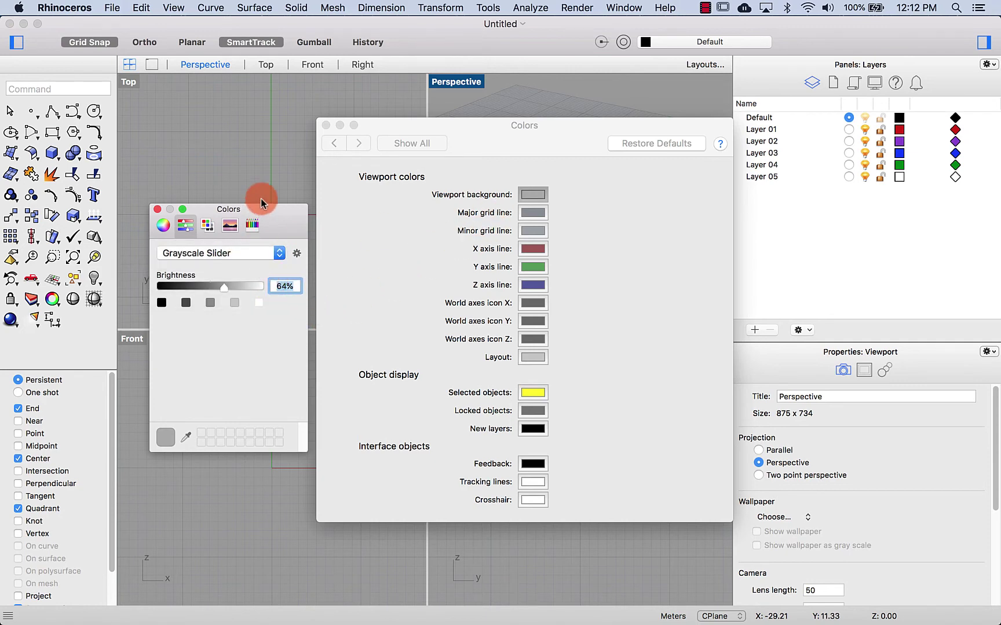
pyautogui.write('95')
# - Set the major grid line color to 80% grayscale brightness
pyautogui.click(534, 213)
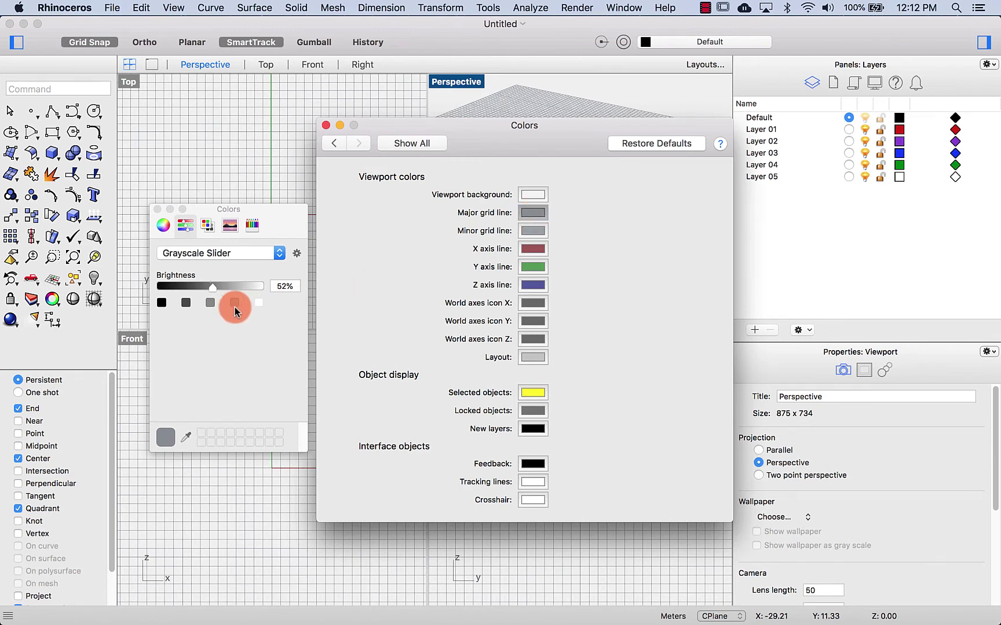
pyautogui.click(284, 287)
pyautogui.write('60')
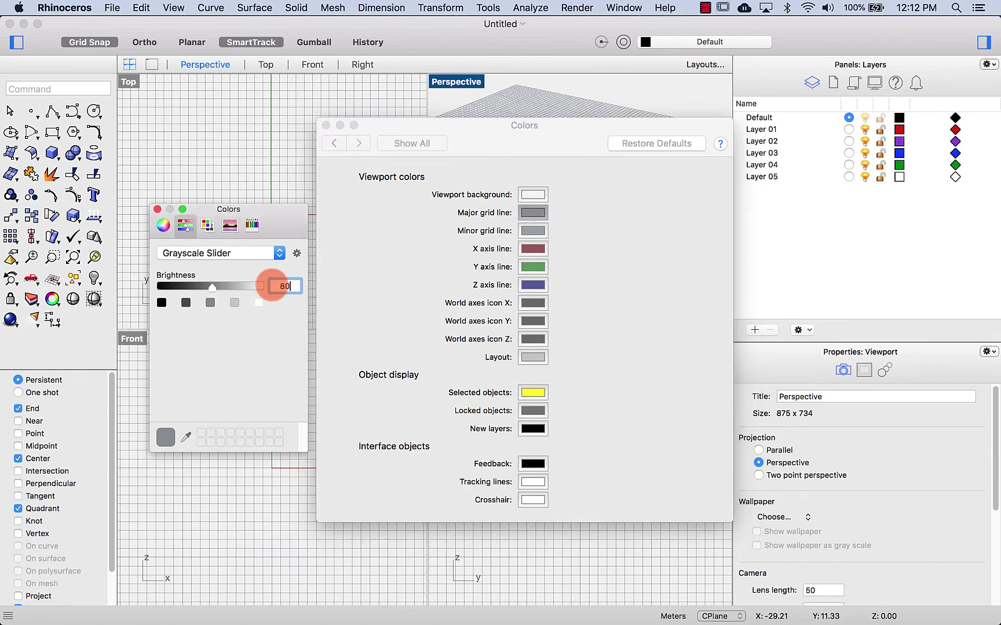
pyautogui.press('Return')
# - Set the minor grid line color to 90% grayscale brightness
pyautogui.click(540, 231)
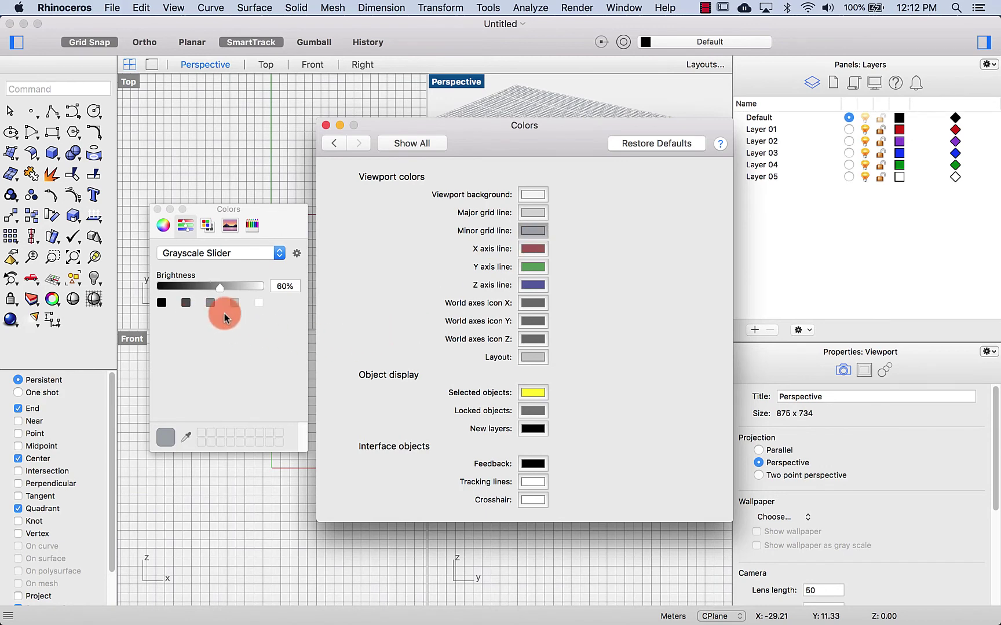
pyautogui.click(284, 287)
pyautogui.click(276, 287)
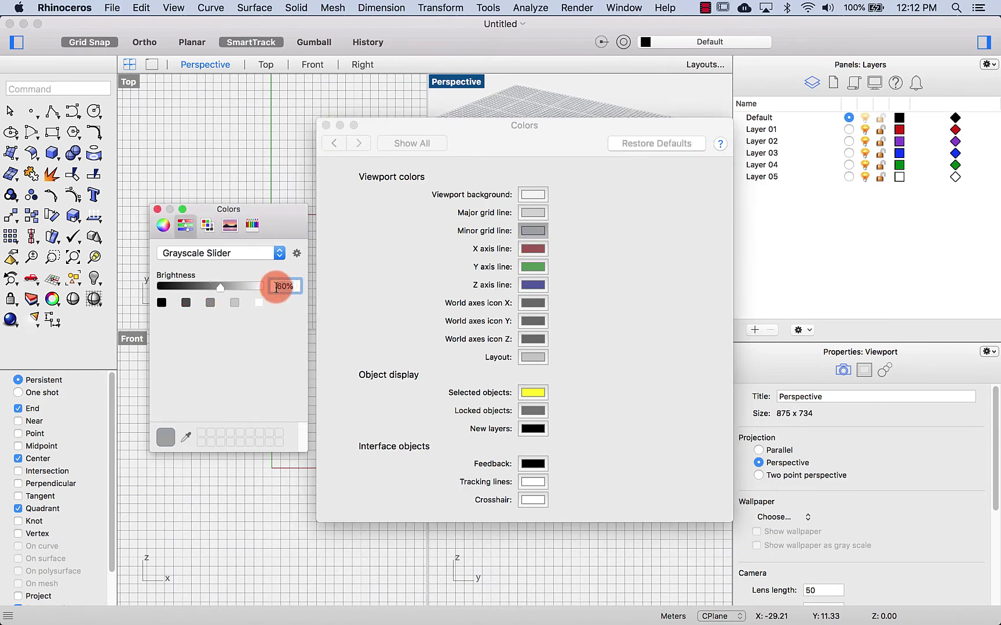
pyautogui.doubleClick(276, 287)
pyautogui.write('90')
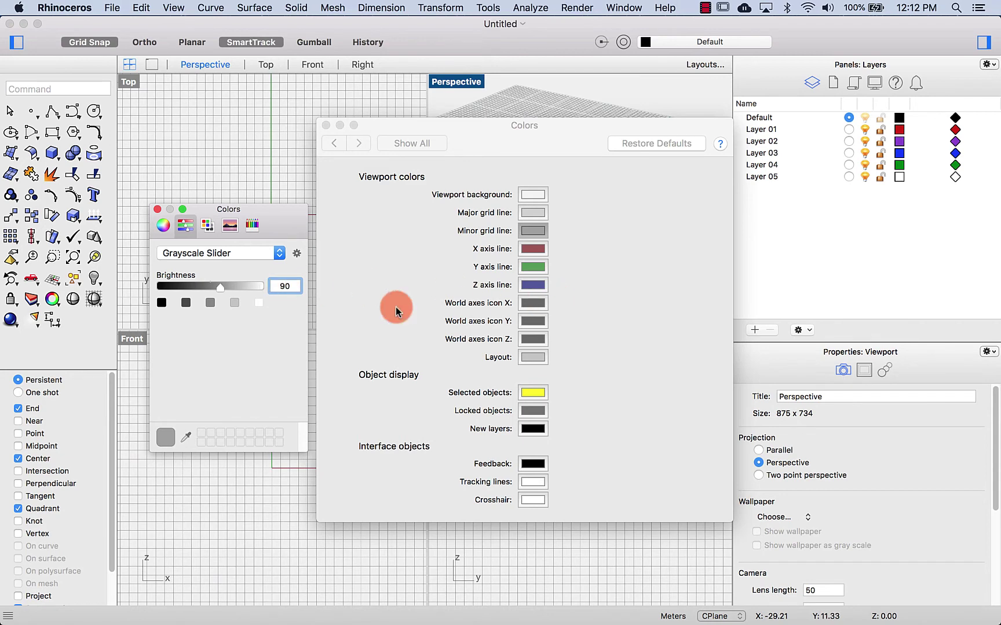
pyautogui.press('Return')
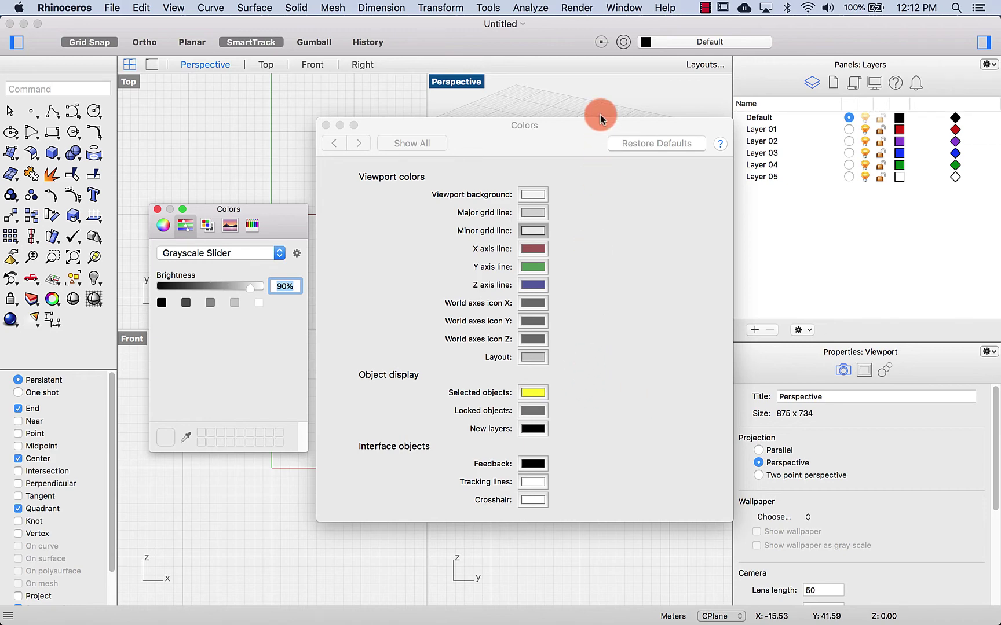
# - Set the selected objects color to hex FF3300 using RGB sliders, and close the color picker and preferences
pyautogui.click(529, 392)
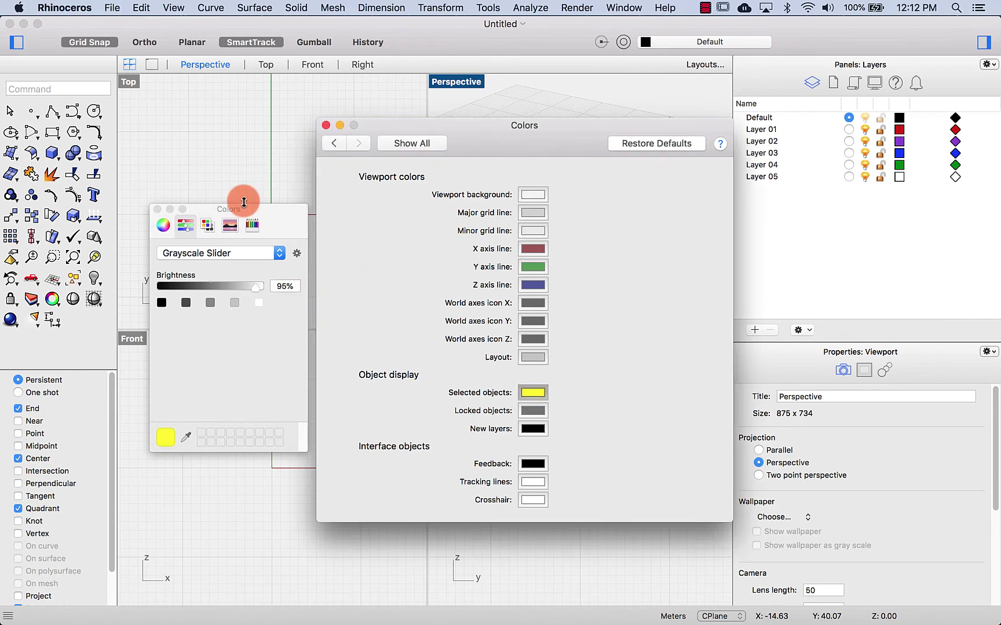
pyautogui.click(229, 253)
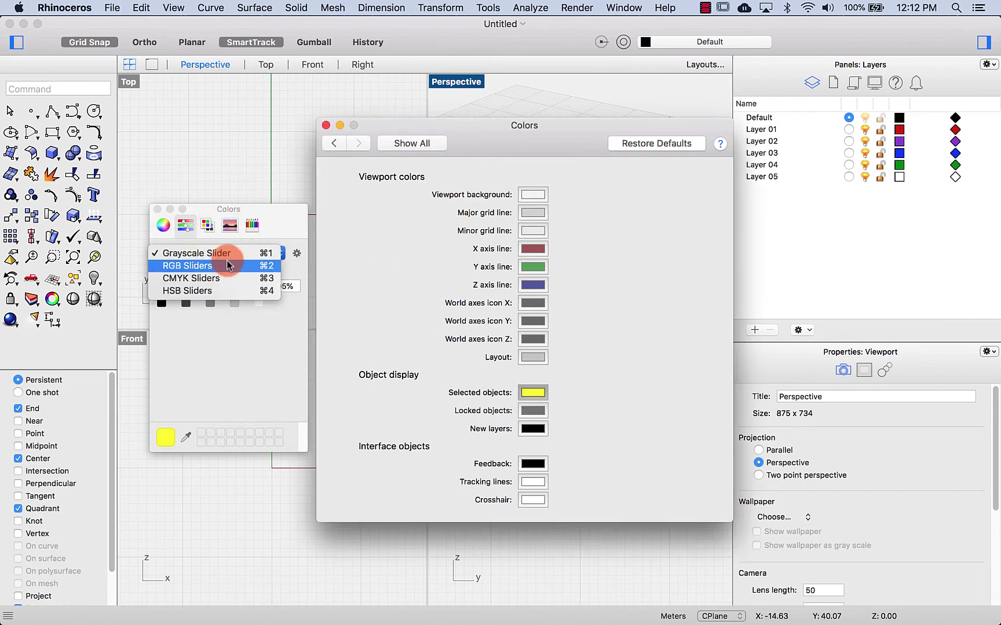
pyautogui.click(190, 266)
pyautogui.click(286, 377)
pyautogui.moveTo(286, 377); pyautogui.dragTo(266, 377)
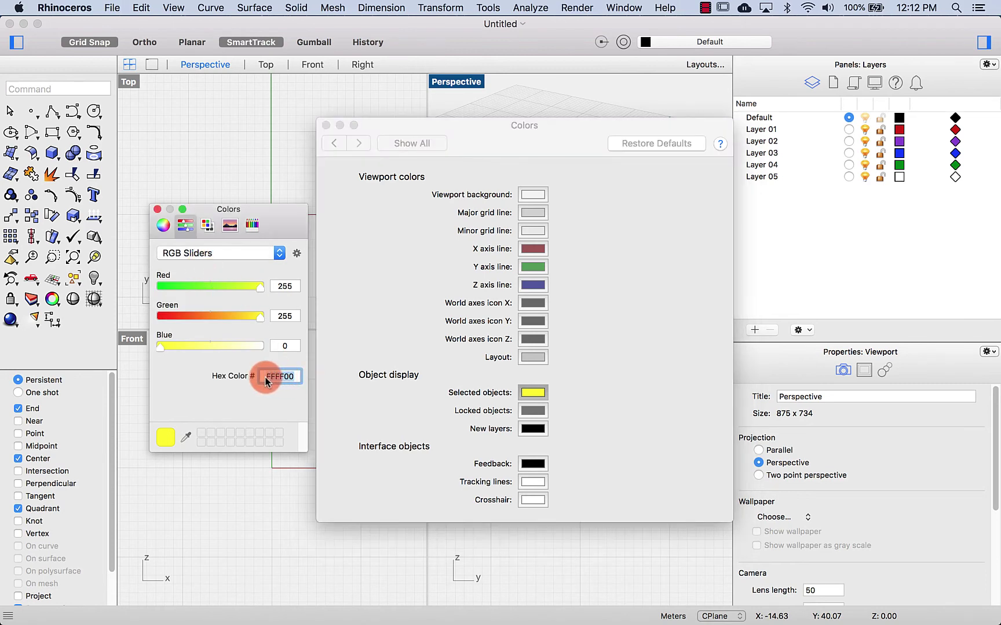
pyautogui.write('F')
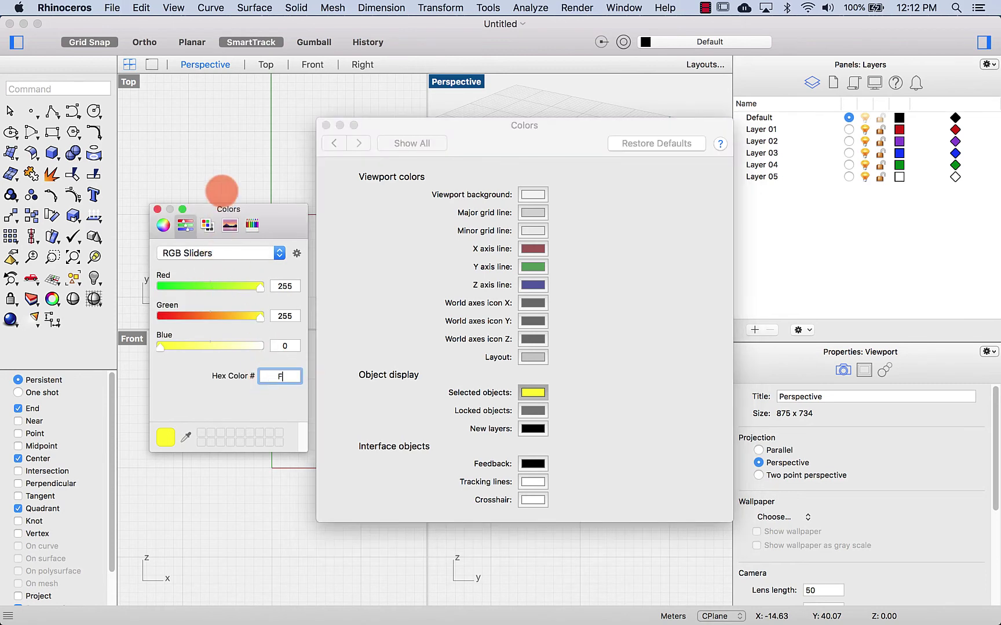
pyautogui.write('F3300')
pyautogui.click(292, 347)
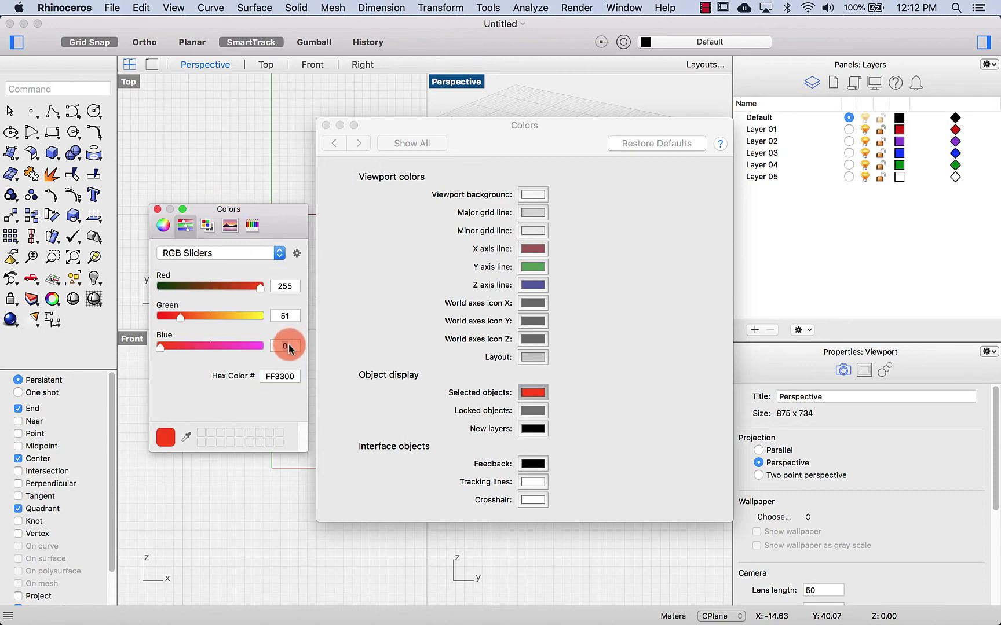
pyautogui.click(156, 210)
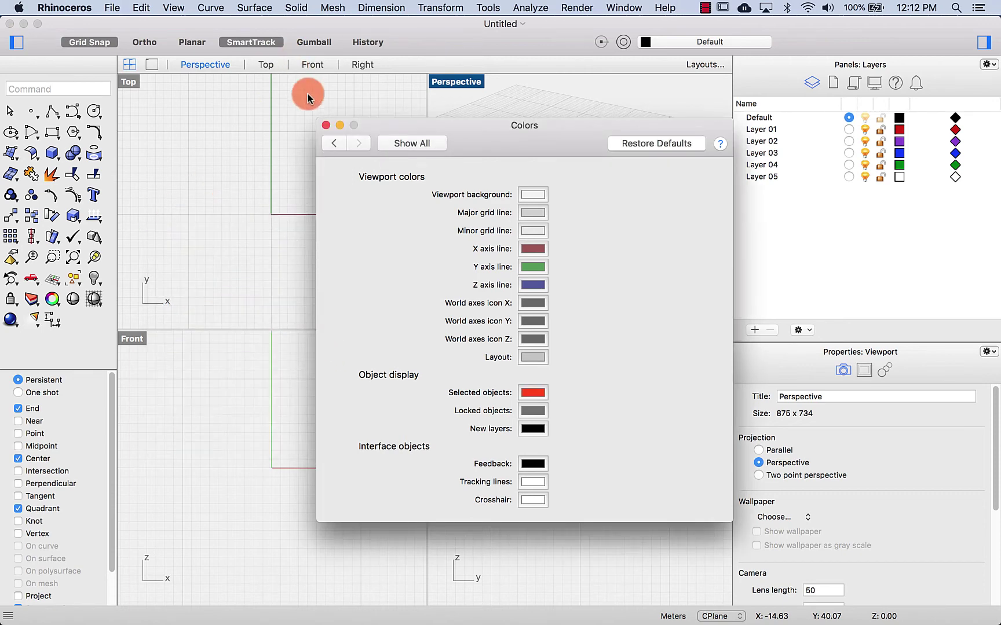
pyautogui.click(325, 125)
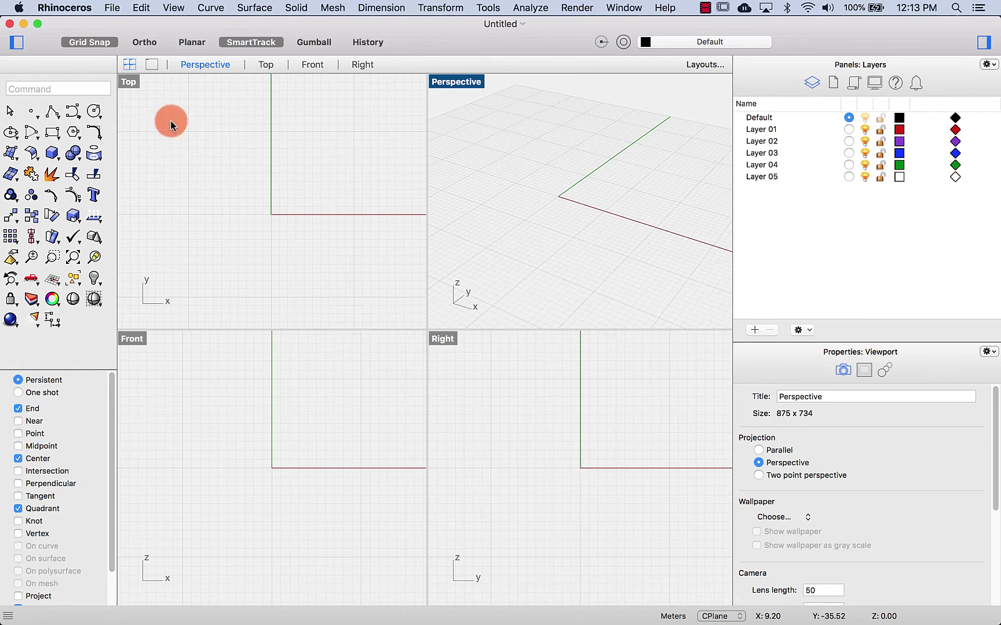
# - Draw a circle centered on the origin in the Perspective viewport and select it to check the selection color
pyautogui.click(94, 111)
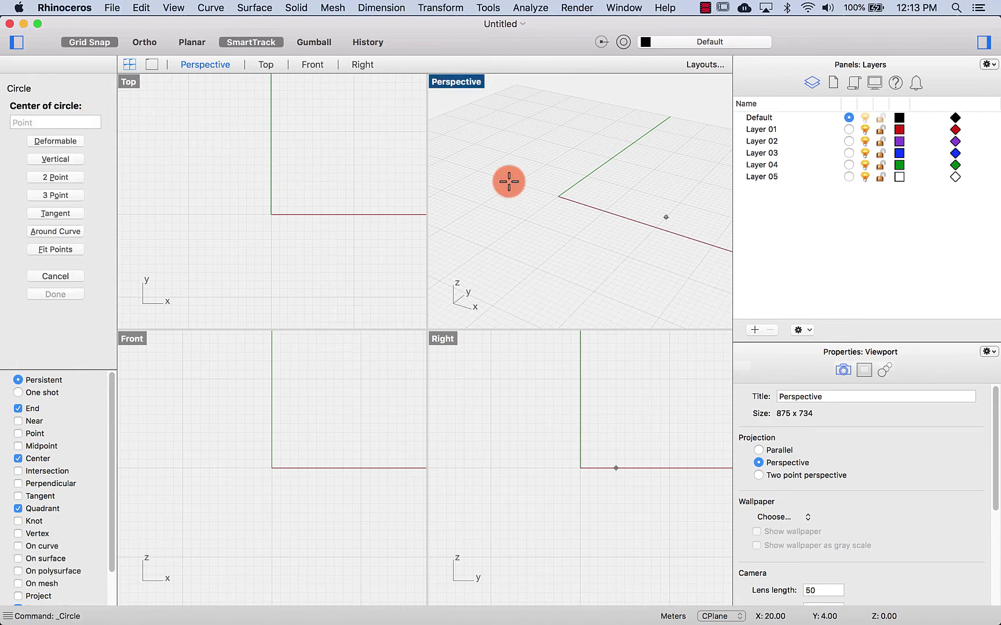
pyautogui.click(556, 197)
pyautogui.click(604, 216)
pyautogui.click(607, 222)
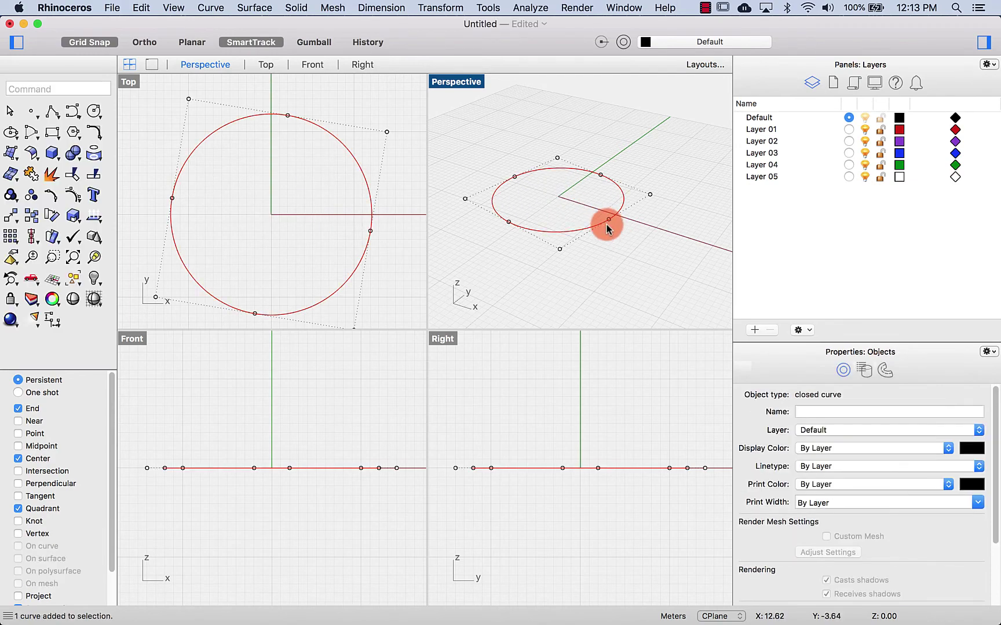
pyautogui.scroll(10, 582, 241)
pyautogui.scroll(-8, 582, 241)
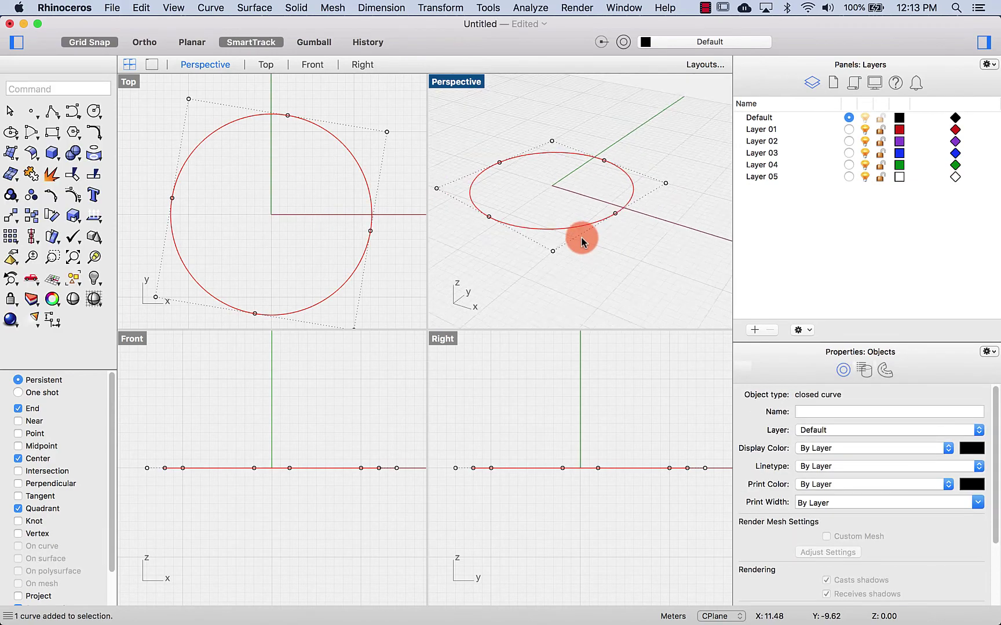
pyautogui.click(584, 246)
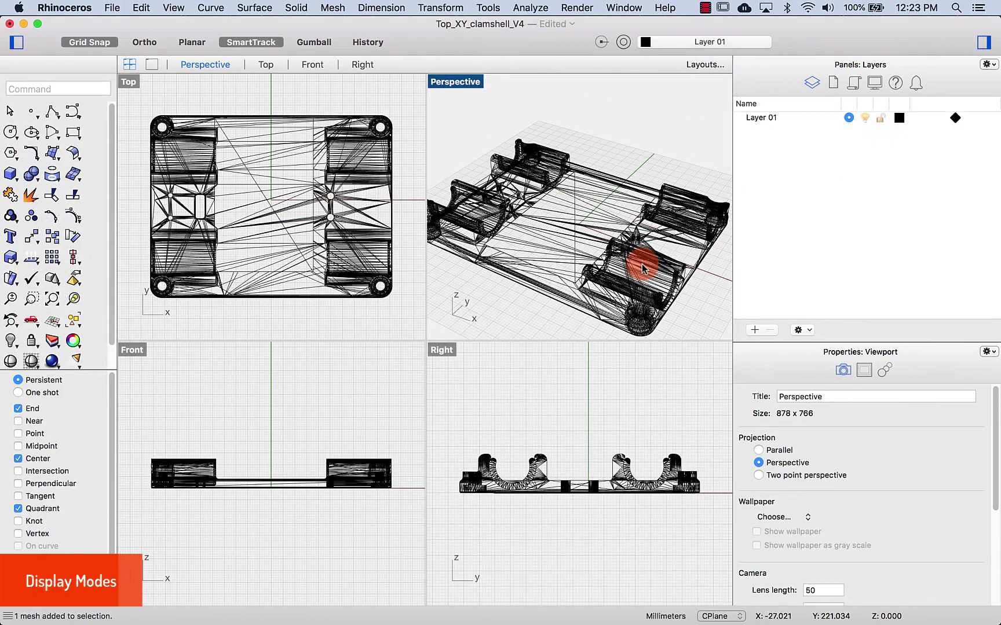
# - Set the Perspective viewport to Shaded display mode and inspect the clamshell mesh from several angles
pyautogui.moveTo(642, 268); pyautogui.dragTo(641, 273, button='right')
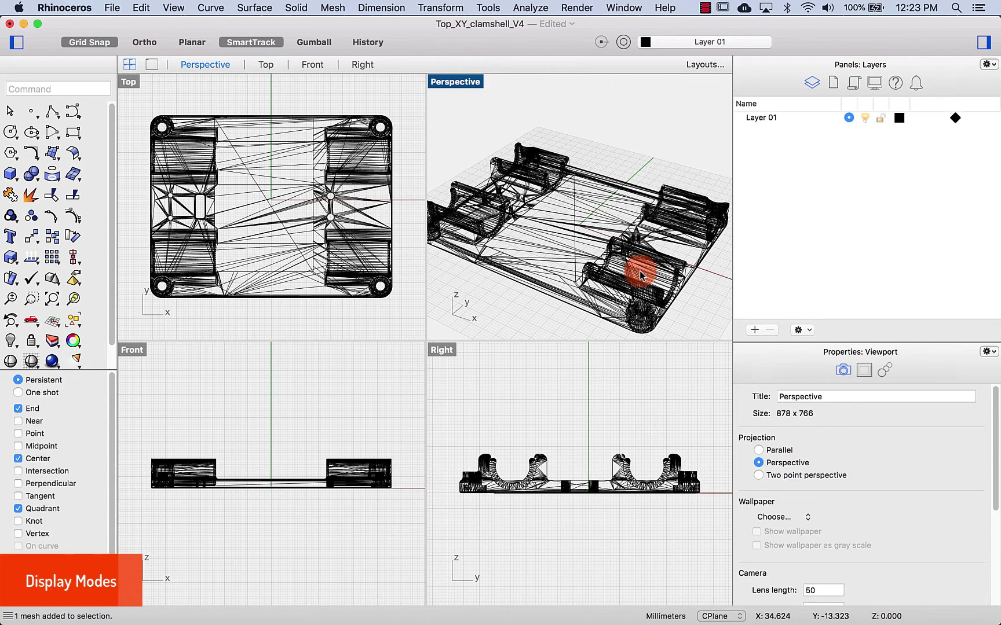
pyautogui.moveTo(640, 276); pyautogui.dragTo(652, 270, button='right')
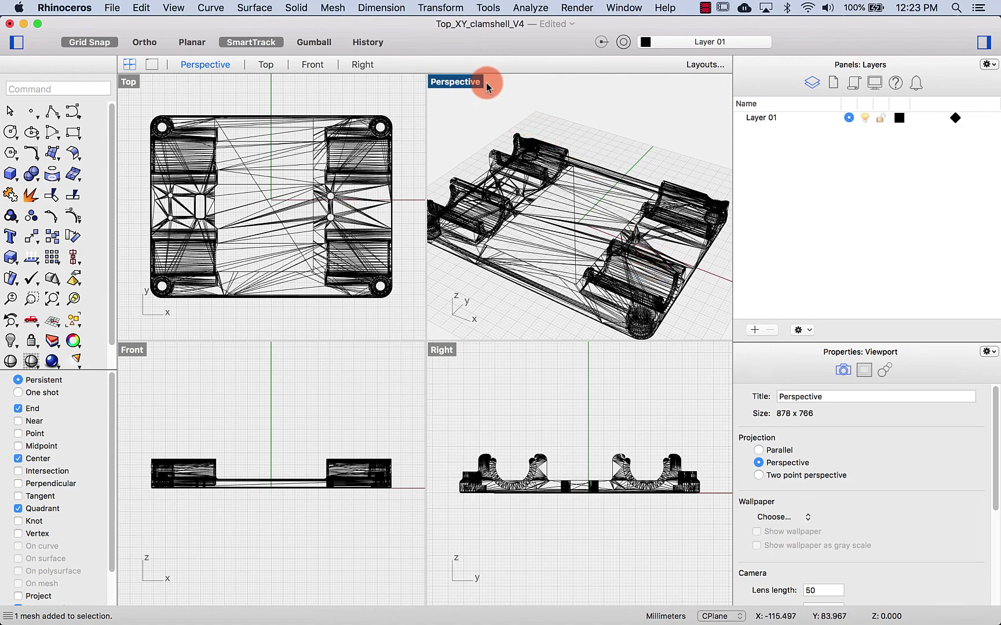
pyautogui.click(451, 86)
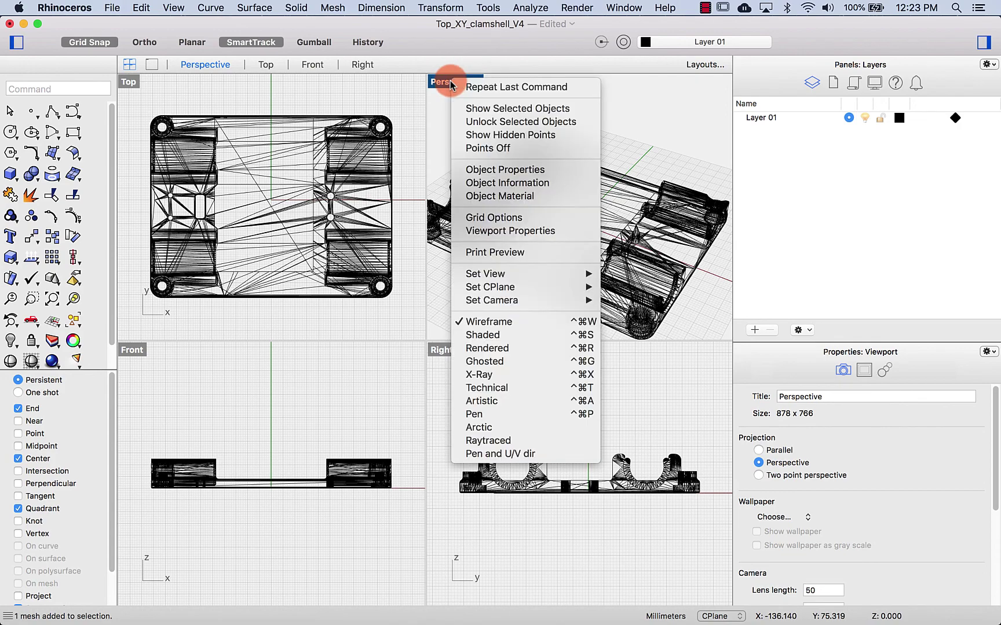
pyautogui.click(496, 340)
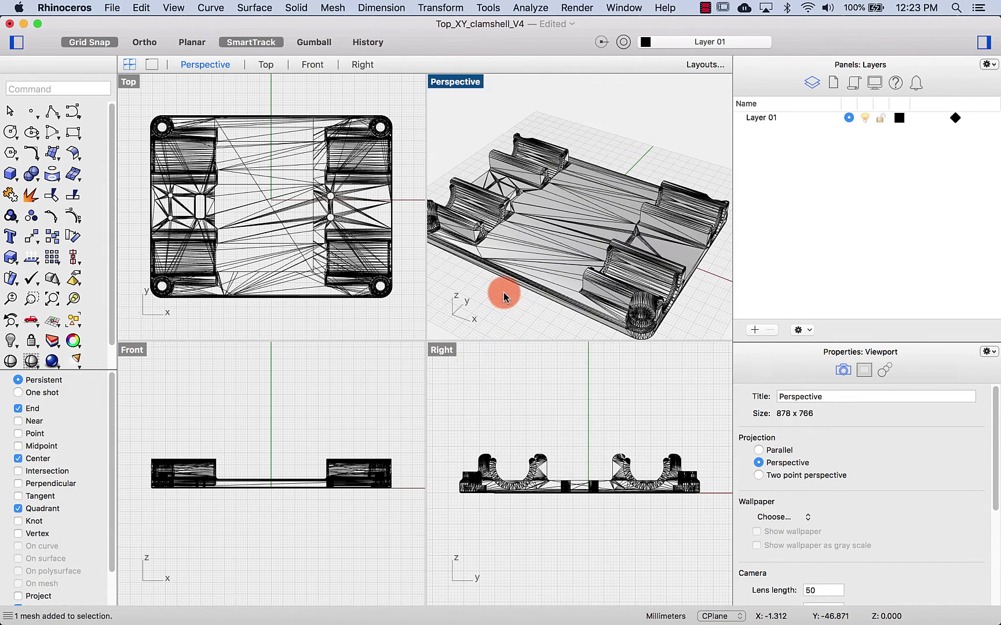
pyautogui.moveTo(507, 290)
pyautogui.mouseDown(button='right')
pyautogui.moveTo(460, 290)
pyautogui.moveTo(447, 264)
pyautogui.mouseUp(button='right')
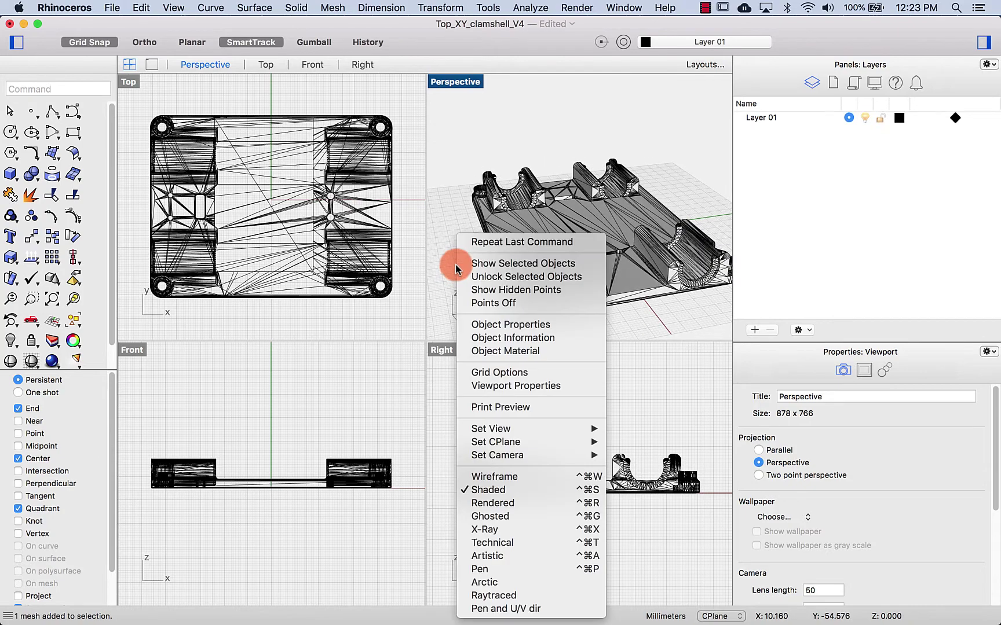
pyautogui.moveTo(453, 223)
pyautogui.mouseDown(button='right')
pyautogui.moveTo(449, 214)
pyautogui.moveTo(464, 230)
pyautogui.mouseUp(button='right')
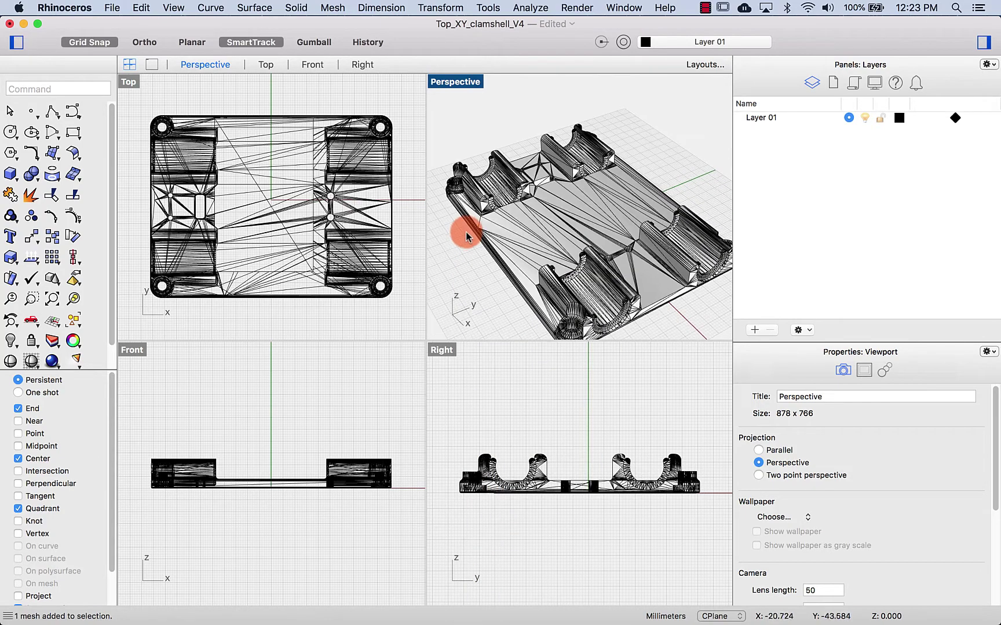
# - Preview the Perspective viewport in Rendered display mode, and switch it to Ghosted to inspect the clamshell mesh up close
pyautogui.click(449, 82)
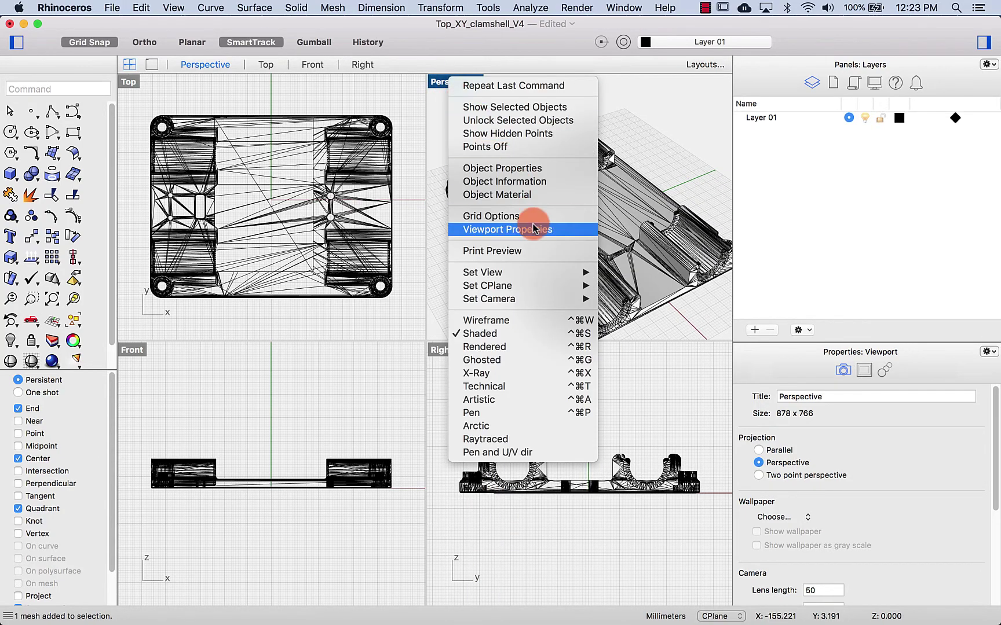
pyautogui.click(552, 348)
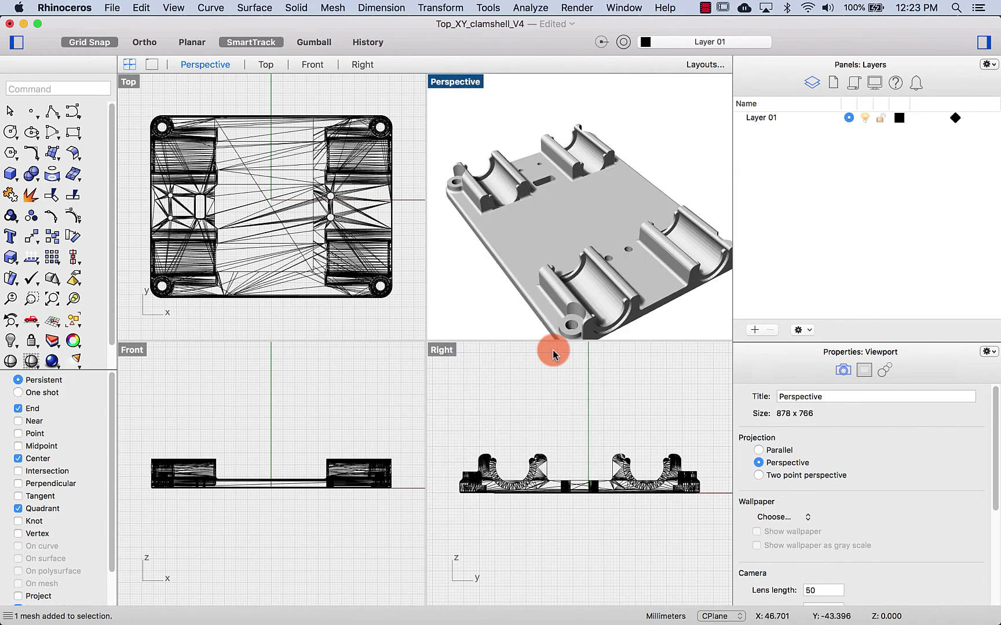
pyautogui.click(472, 83)
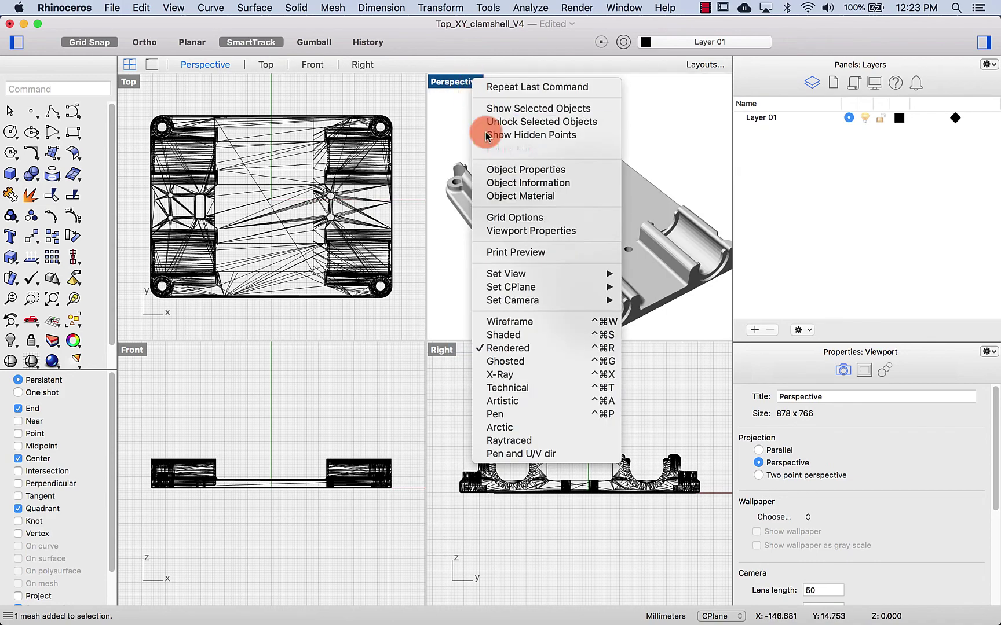
pyautogui.click(539, 361)
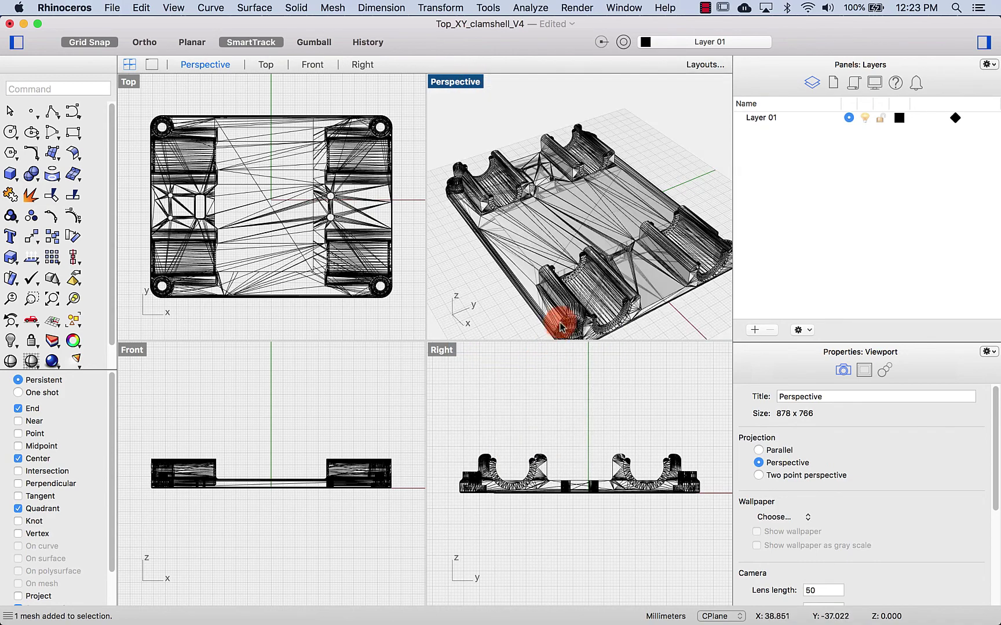
pyautogui.moveTo(618, 308); pyautogui.dragTo(592, 279, button='right')
pyautogui.scroll(5, 590, 293)
pyautogui.scroll(8, 598, 251)
pyautogui.scroll(-10, 599, 250)
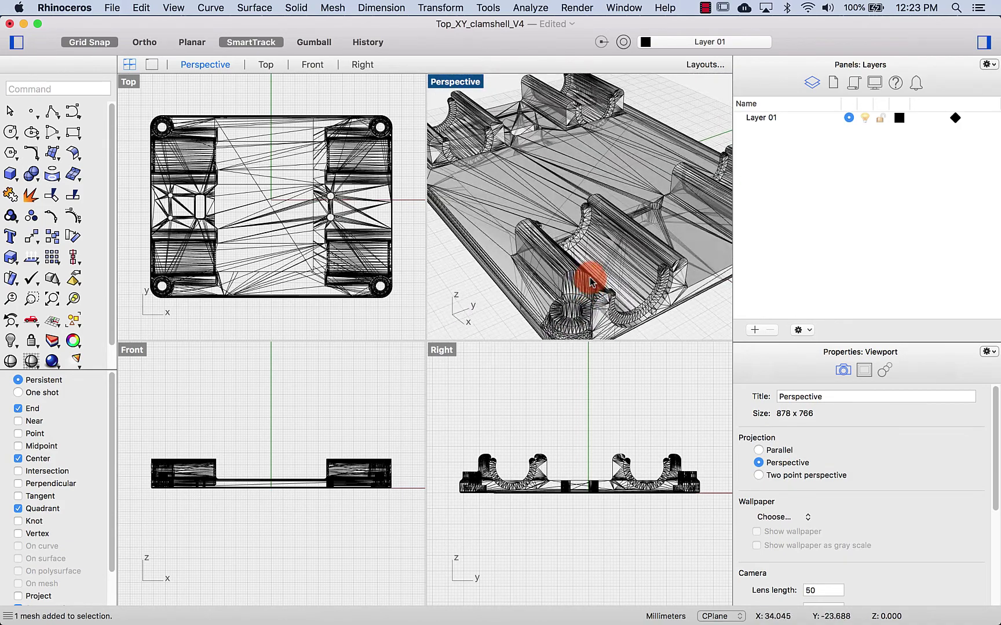
# - Set the Top viewport to Rendered display mode
pyautogui.click(206, 97)
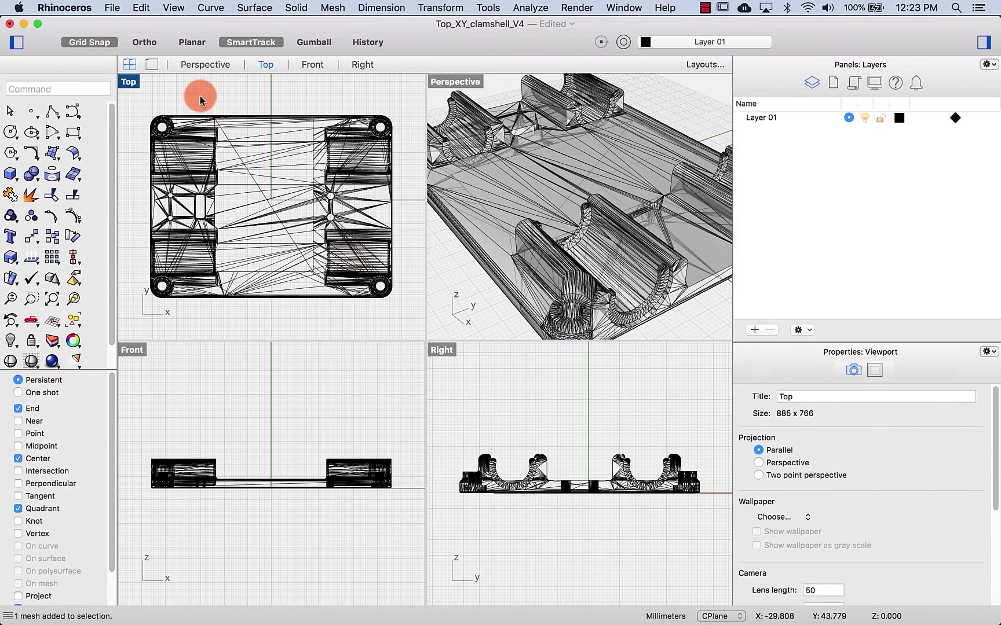
pyautogui.click(129, 82)
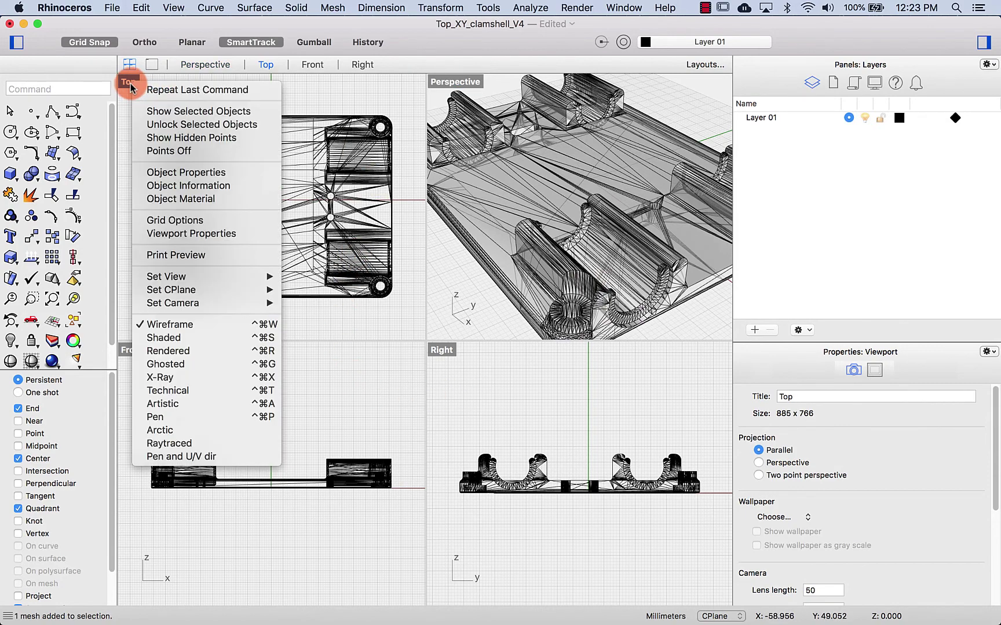
pyautogui.click(177, 351)
# - Set the Perspective viewport back to Wireframe display mode
pyautogui.click(474, 84)
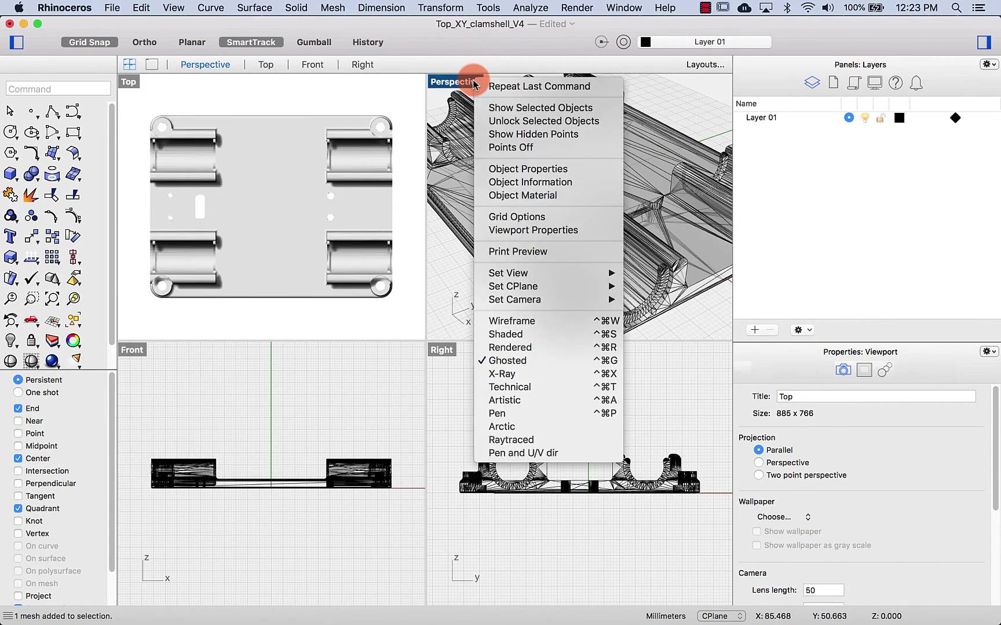
pyautogui.click(512, 322)
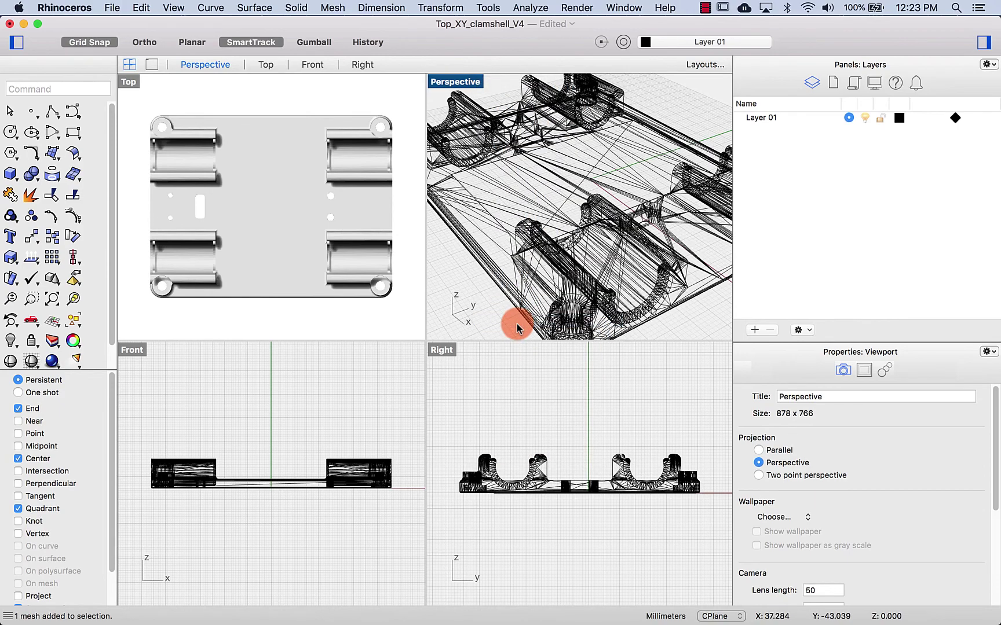
pyautogui.moveTo(516, 294); pyautogui.dragTo(554, 279, button='right')
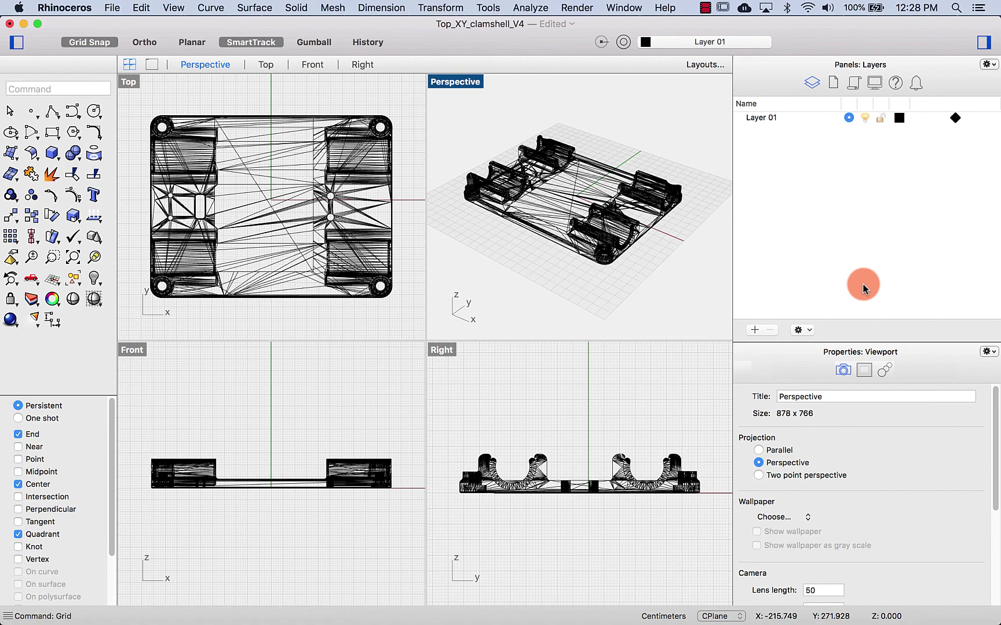
# - Run the Grid command and set the Perspective viewport's grid extents to 700
pyautogui.write('Grid')
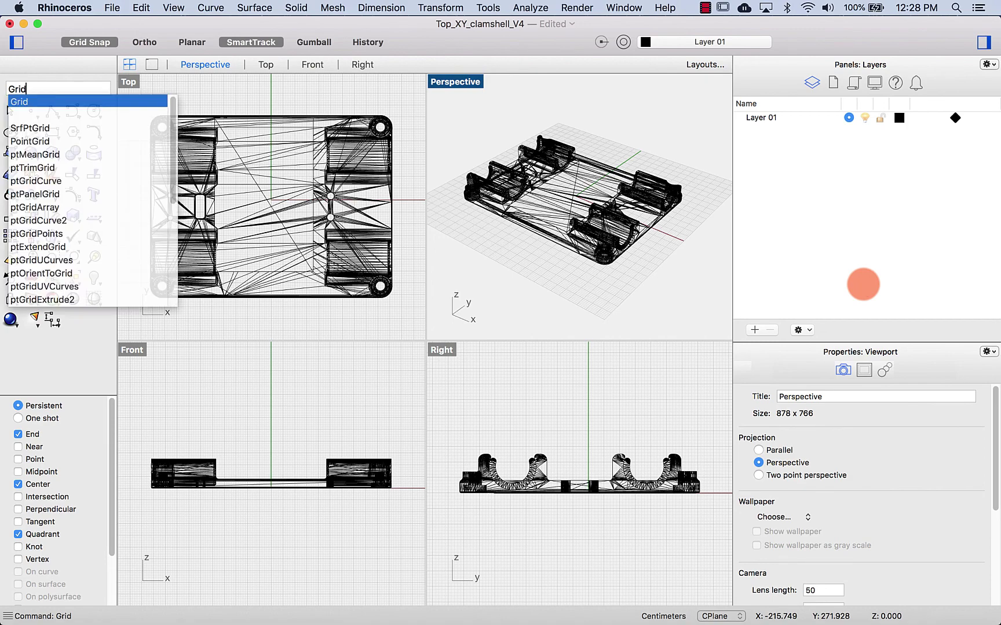
pyautogui.press('Return')
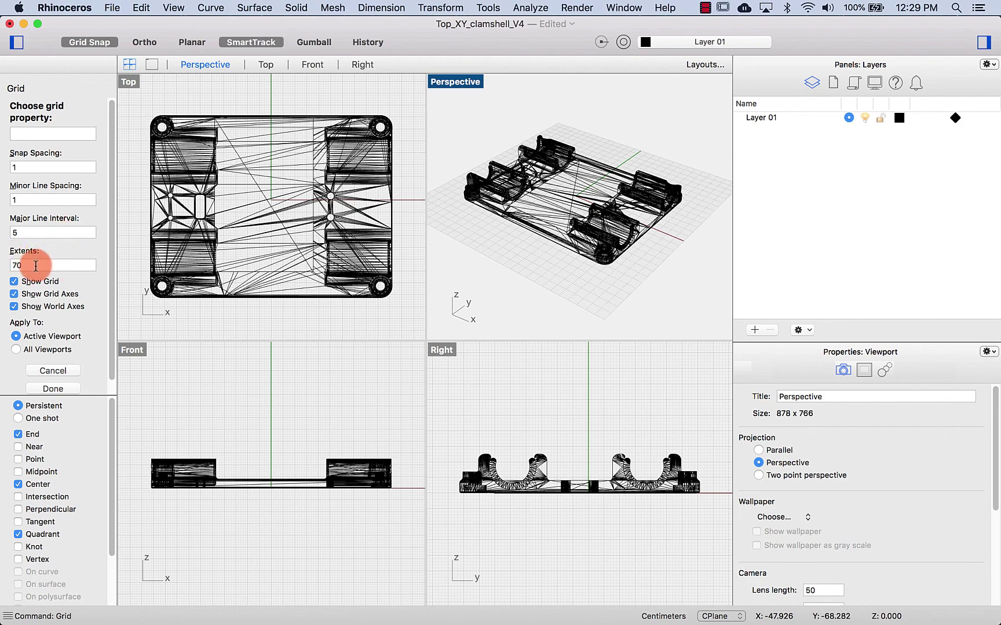
pyautogui.click(36, 266)
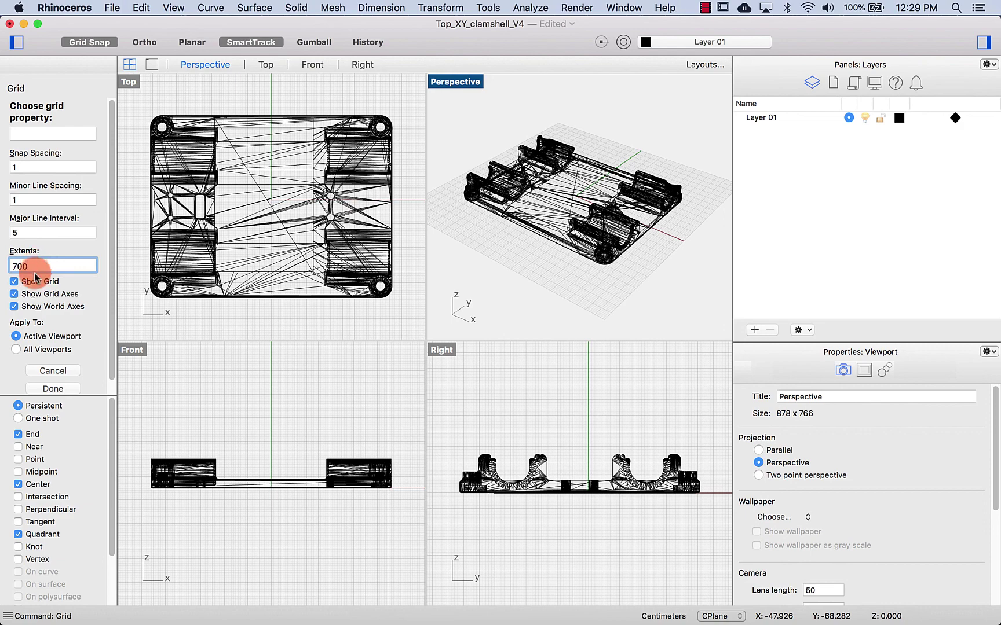
# - Turn off the grid, grid axes and world axes in the Perspective viewport
pyautogui.click(13, 283)
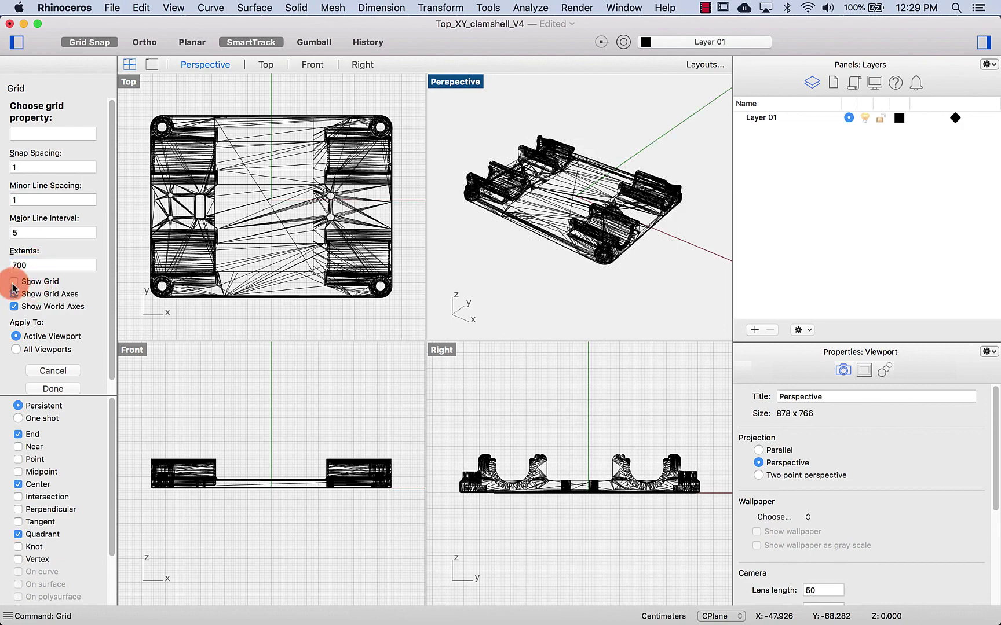
pyautogui.click(15, 295)
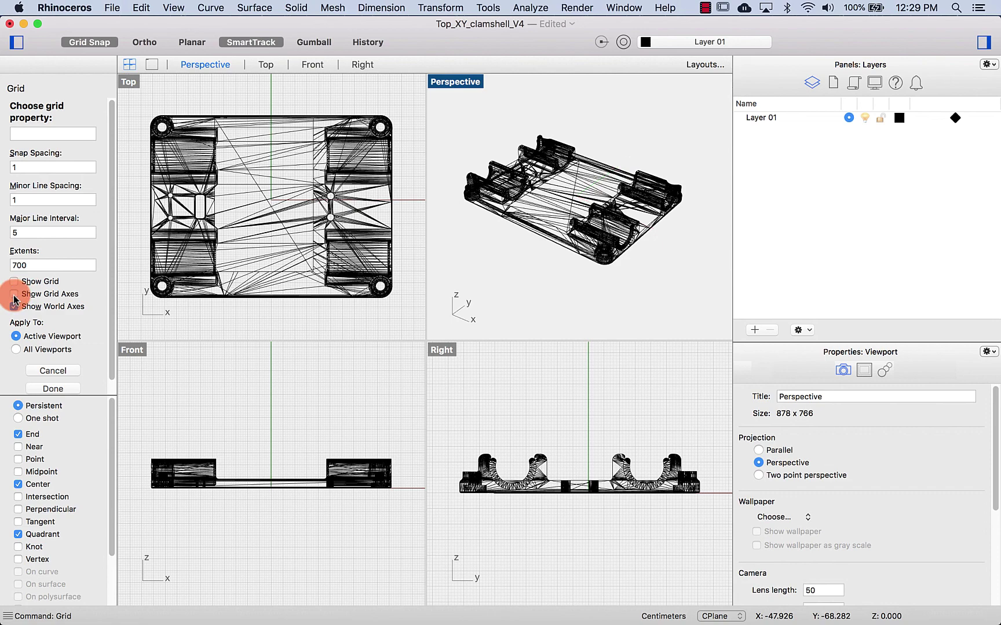
pyautogui.click(14, 307)
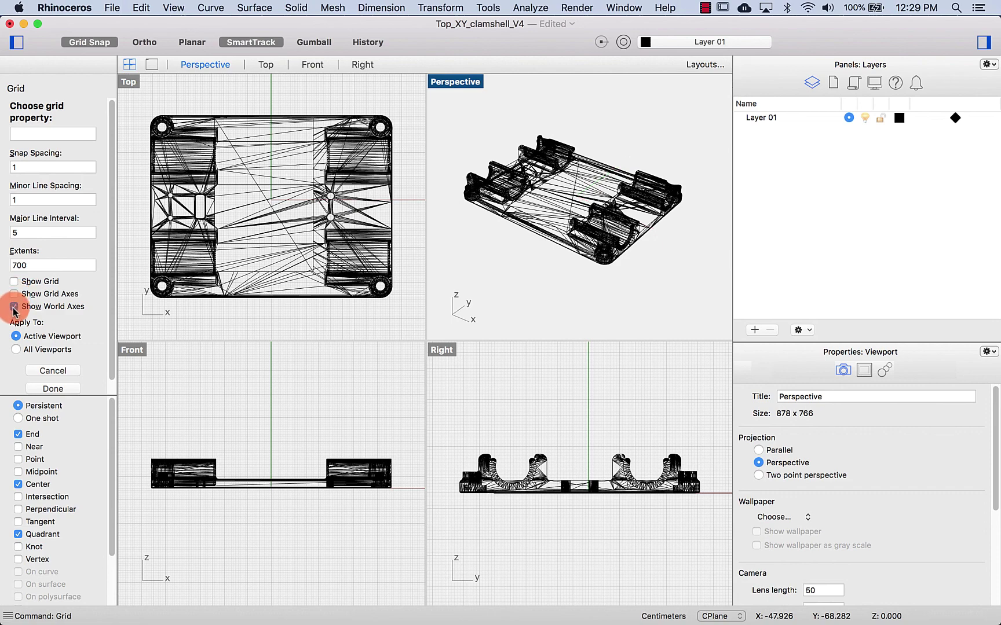
pyautogui.click(14, 308)
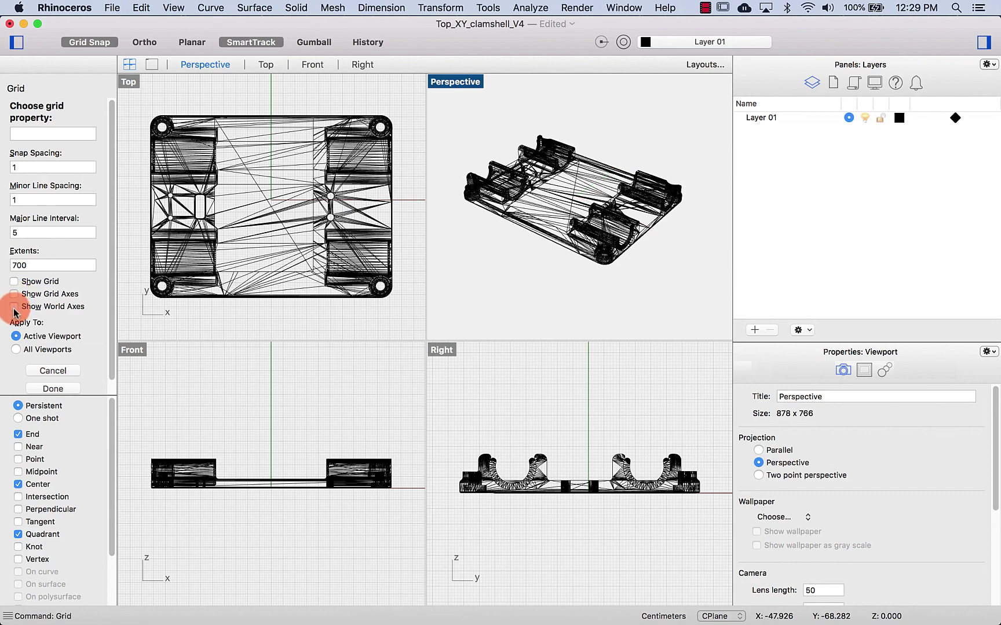